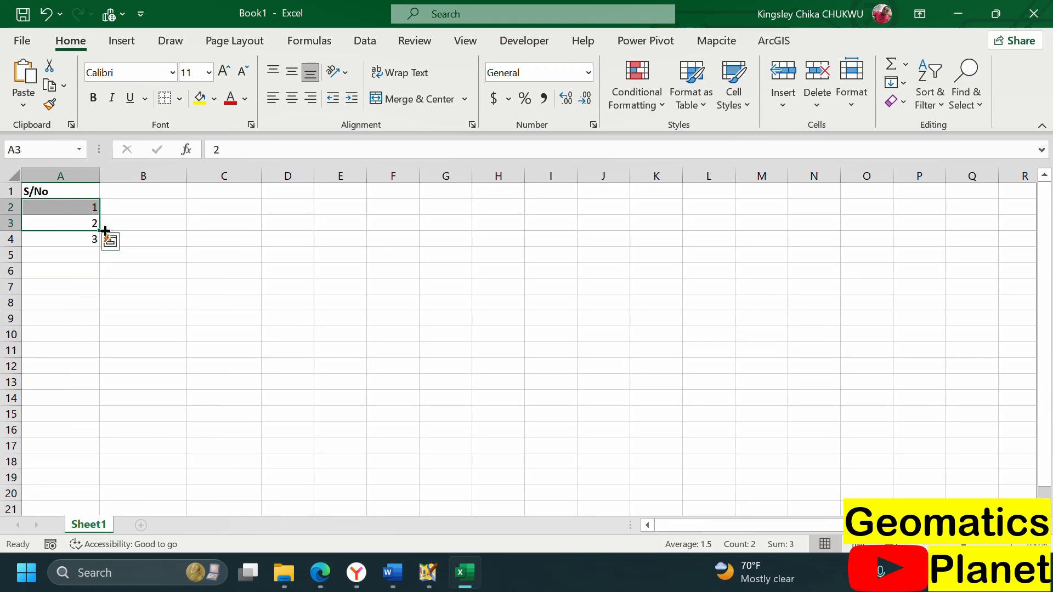
Autofill the serial numbers from A2:A3 down the S/No column to row 20.
left_click_drag(81, 214, 56, 497)
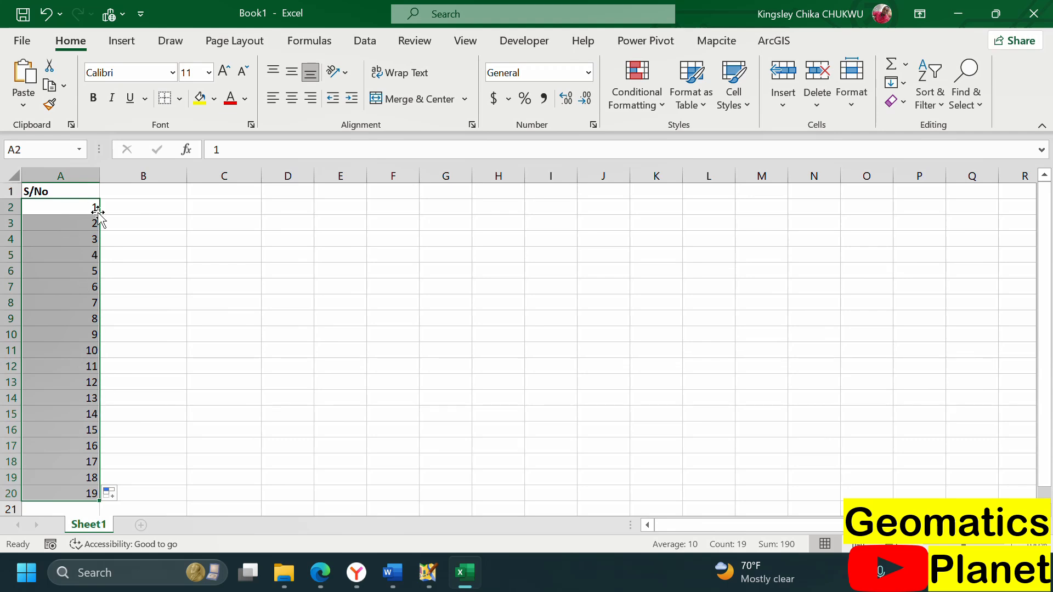
left_click(130, 232)
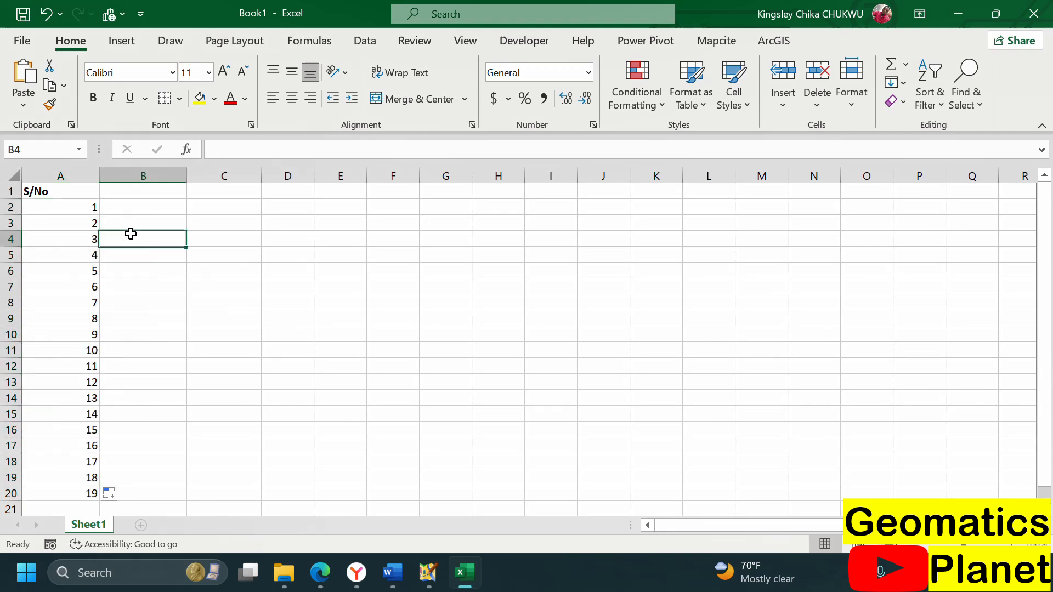
Try extending the serial number series from A2:A20 down to row 200, and undo that extension.
left_click_drag(91, 209, 78, 492)
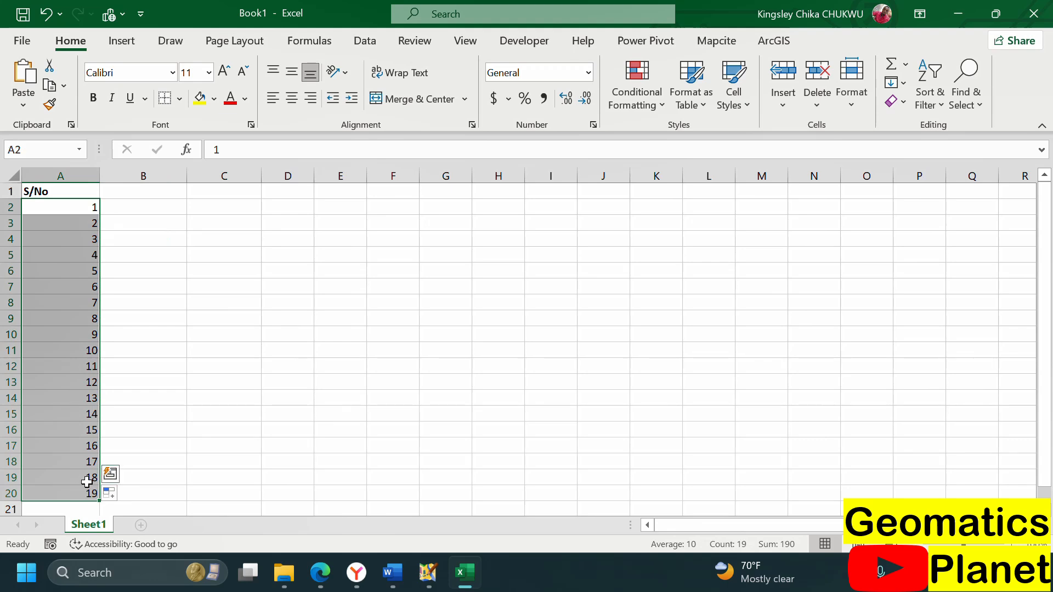
scroll(99, 450, "down", 3)
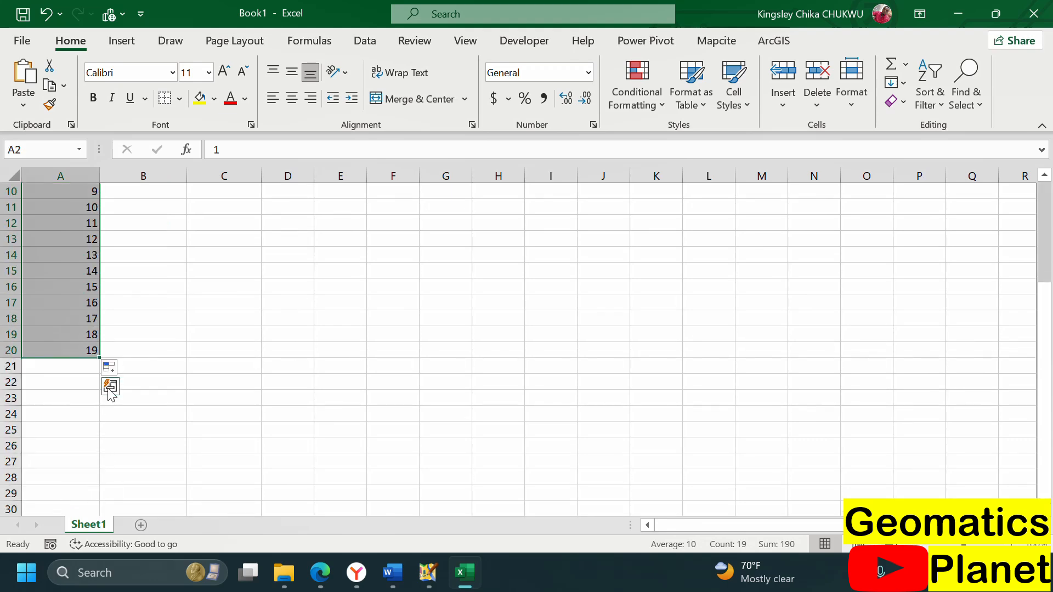
left_click_drag(100, 358, 95, 471)
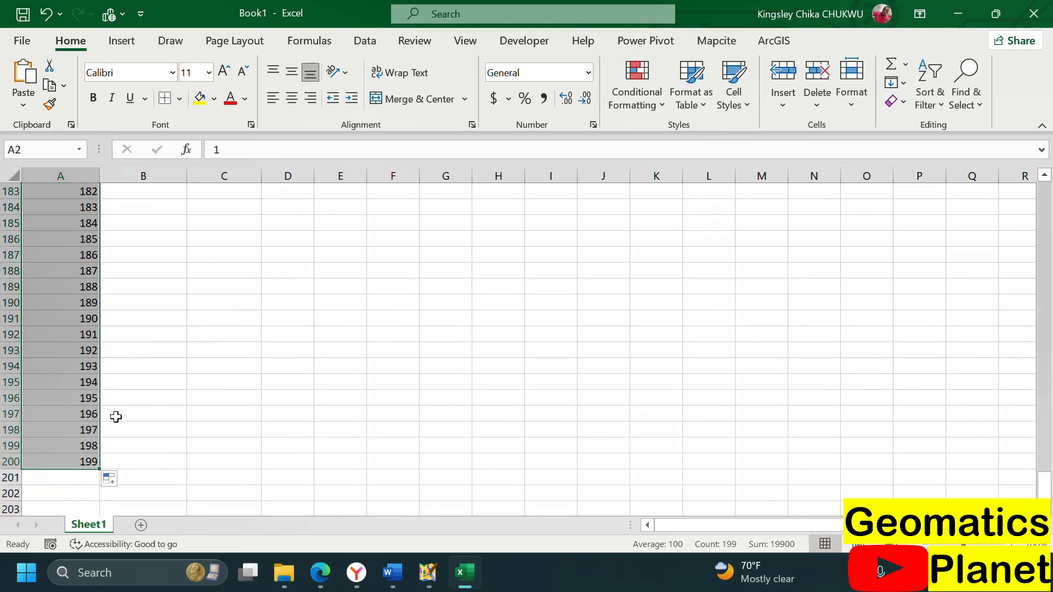
key("ctrl+z")
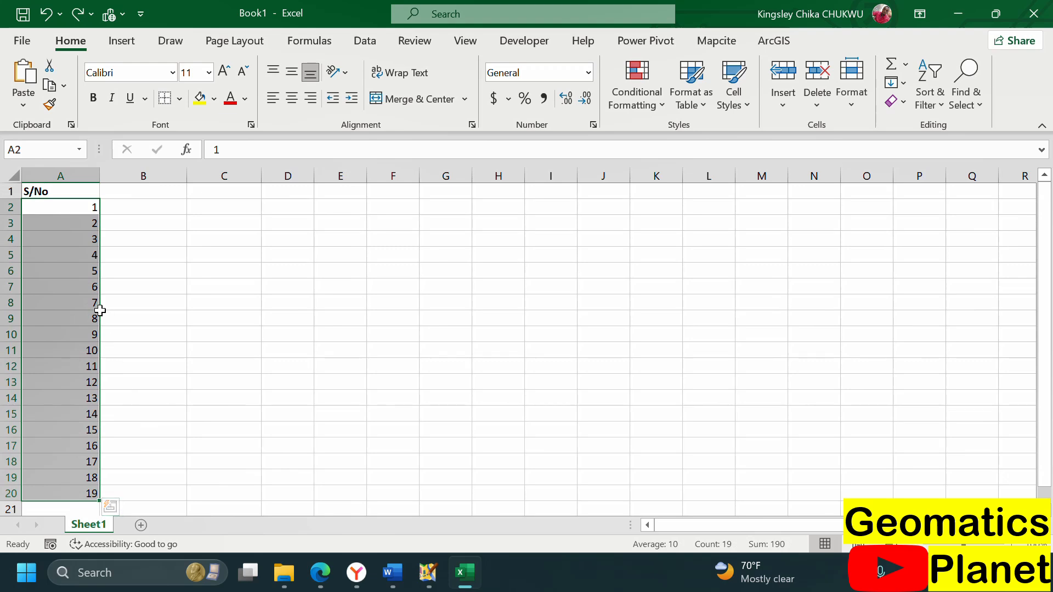
Enter 1, 2 and 3 manually in cells A2 to A4 of the S/No column.
left_click(57, 239)
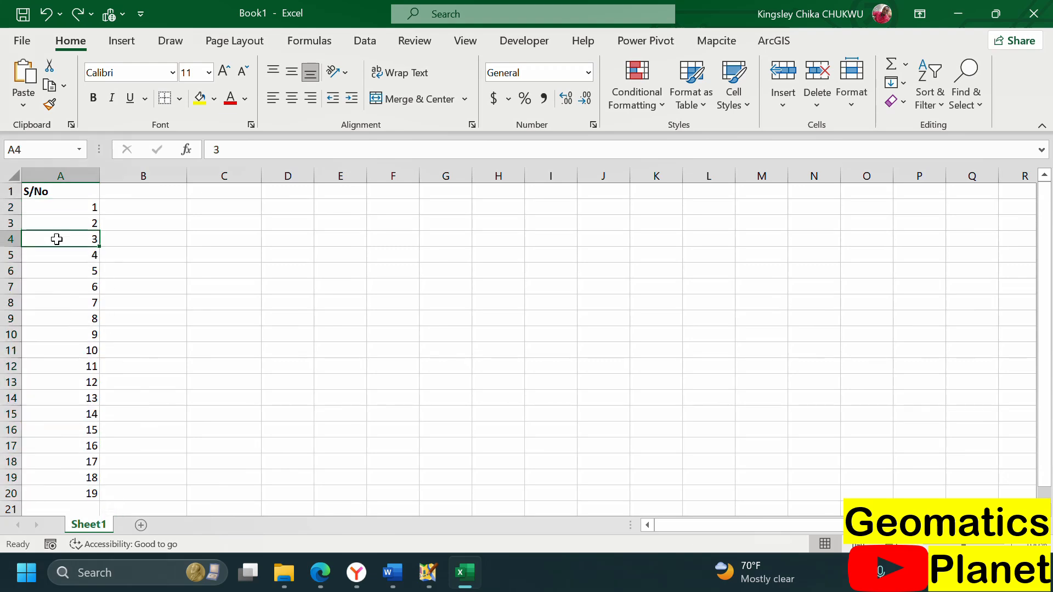
left_click(85, 209)
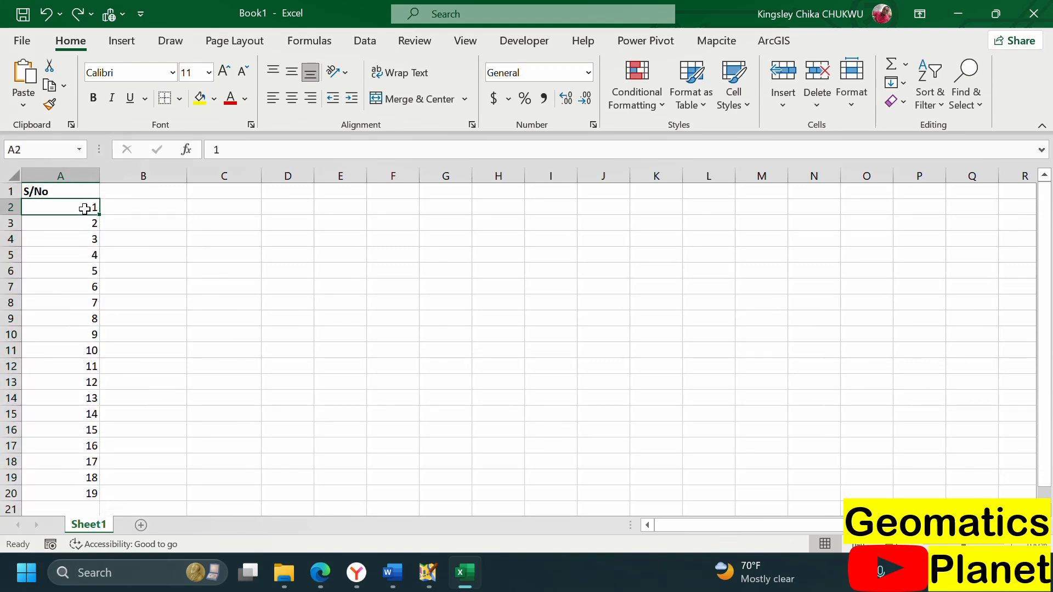
type("1")
key("Return")
type("2")
key("Return")
type("3")
key("Return")
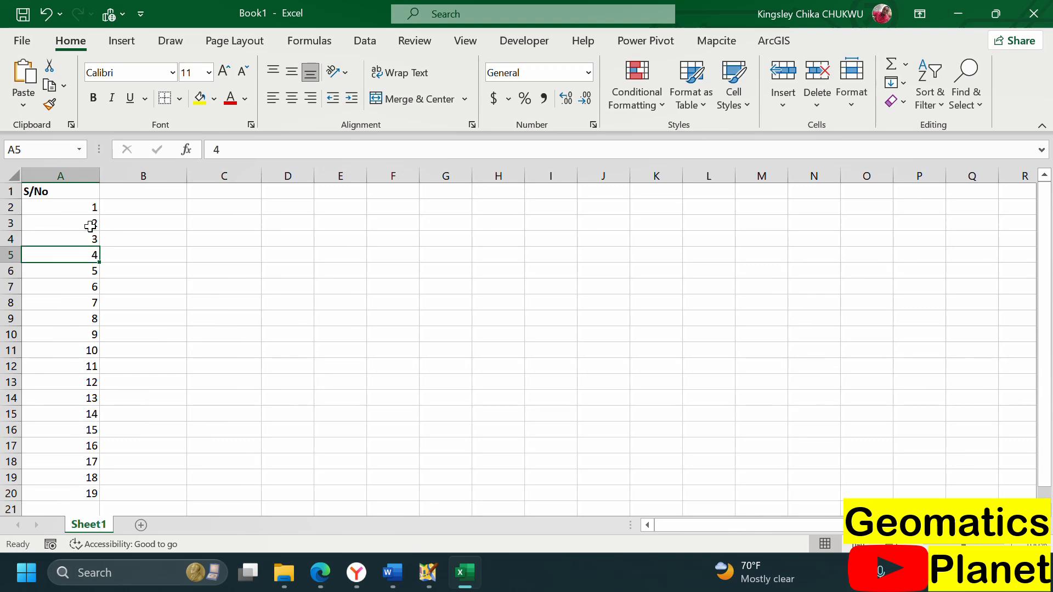
Undo the manually entered numbers and the autofill down to row 20.
key("ctrl+z")
key("ctrl+z")
key("ctrl+z")
key("ctrl+z")
key("ctrl+z")
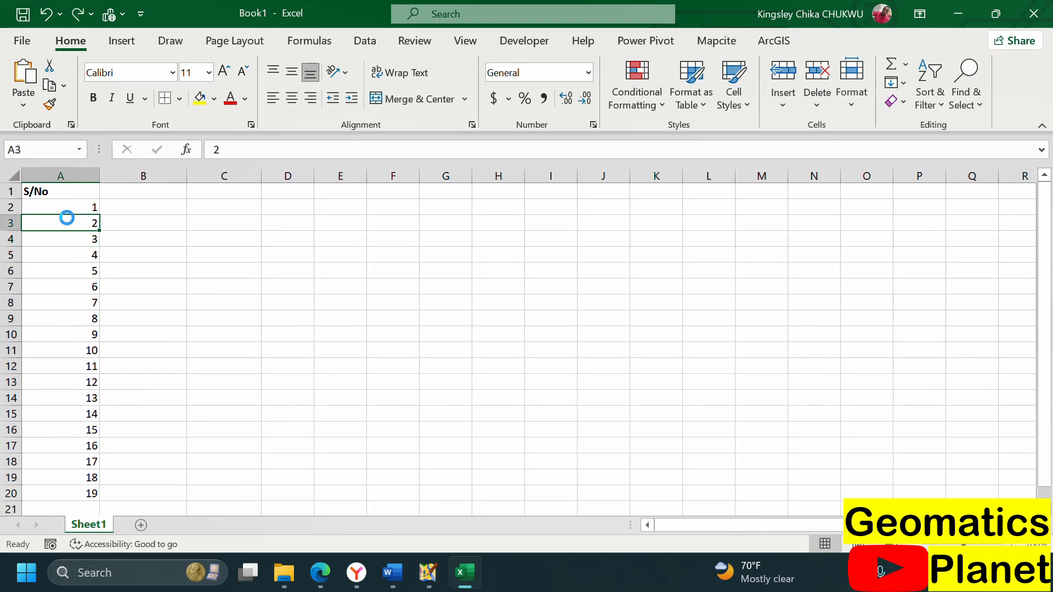
Continue the S/No column manually by entering 4, 5, 6 and 7 in cells A5 to A8.
left_click(76, 254)
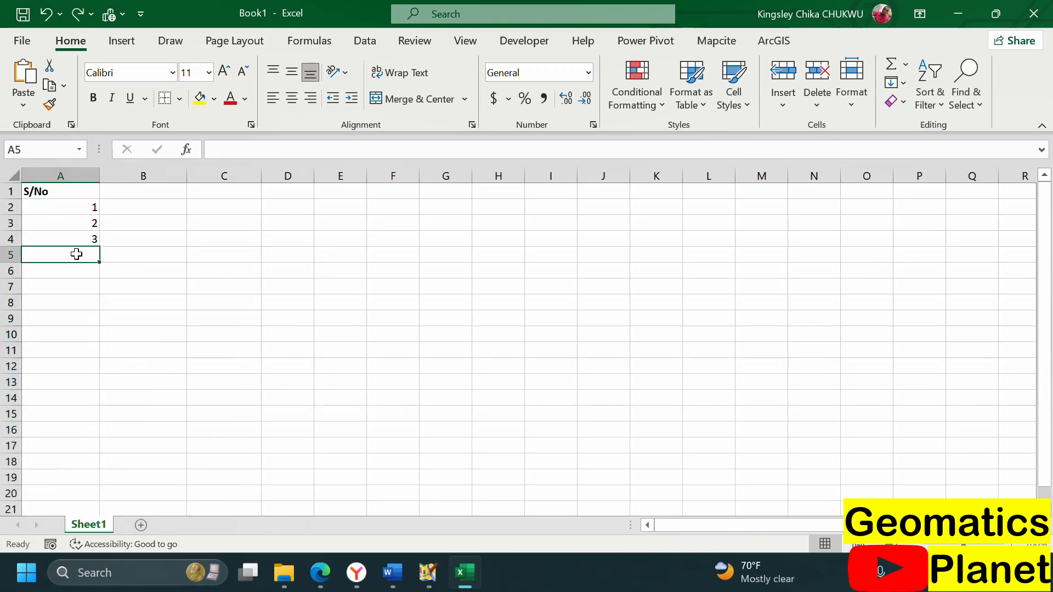
type("4")
key("Return")
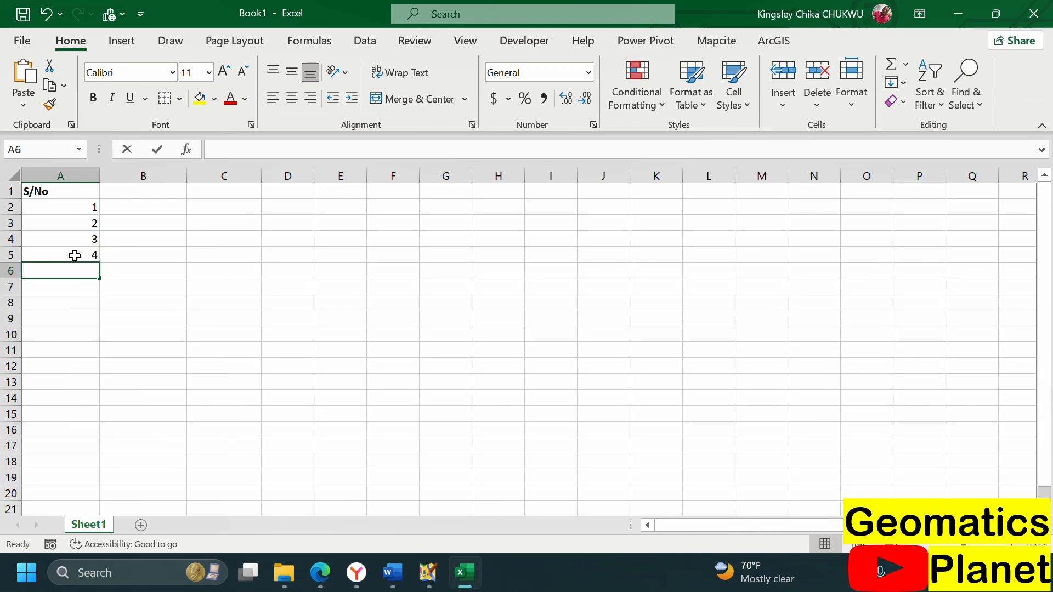
type("5")
key("Return")
type("6")
key("Return")
type("7")
key("Return")
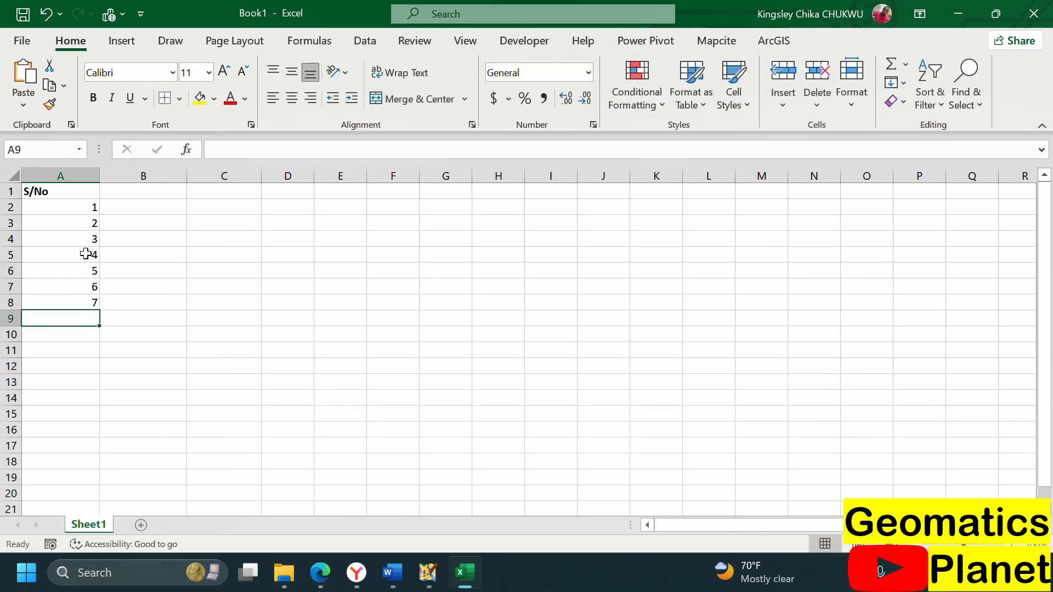
Clear all serial numbers from cells A2 to A8, keeping the S/No heading.
left_click_drag(77, 212, 68, 304)
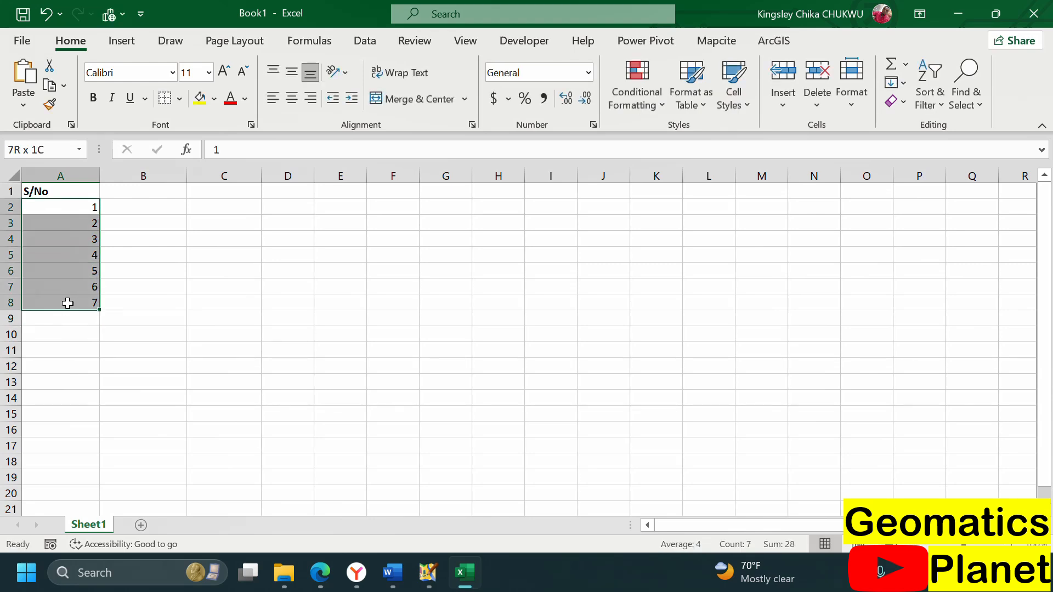
left_click(170, 305)
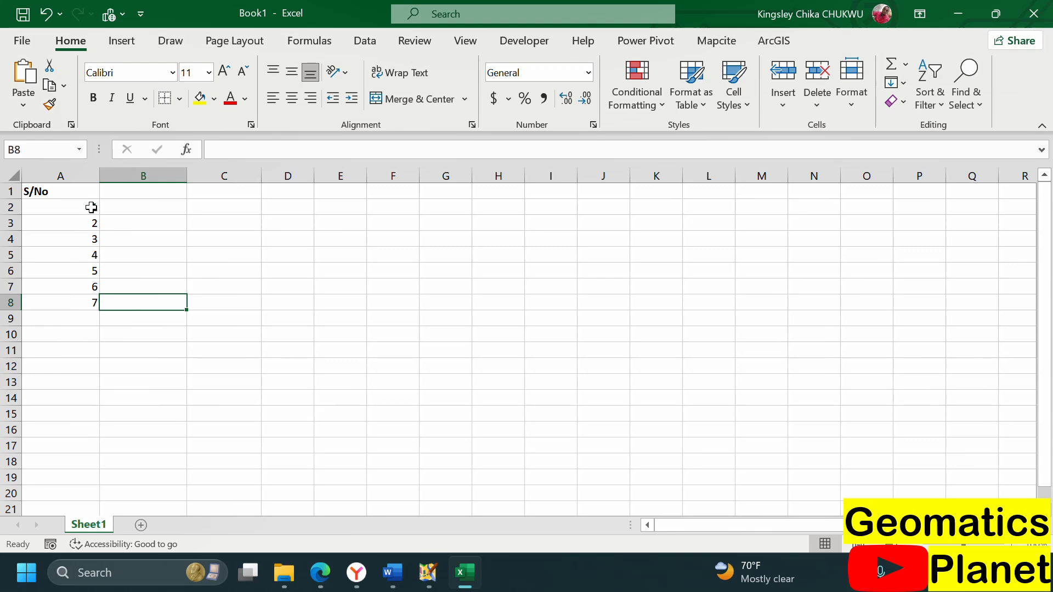
left_click_drag(91, 208, 94, 301)
left_click(79, 328)
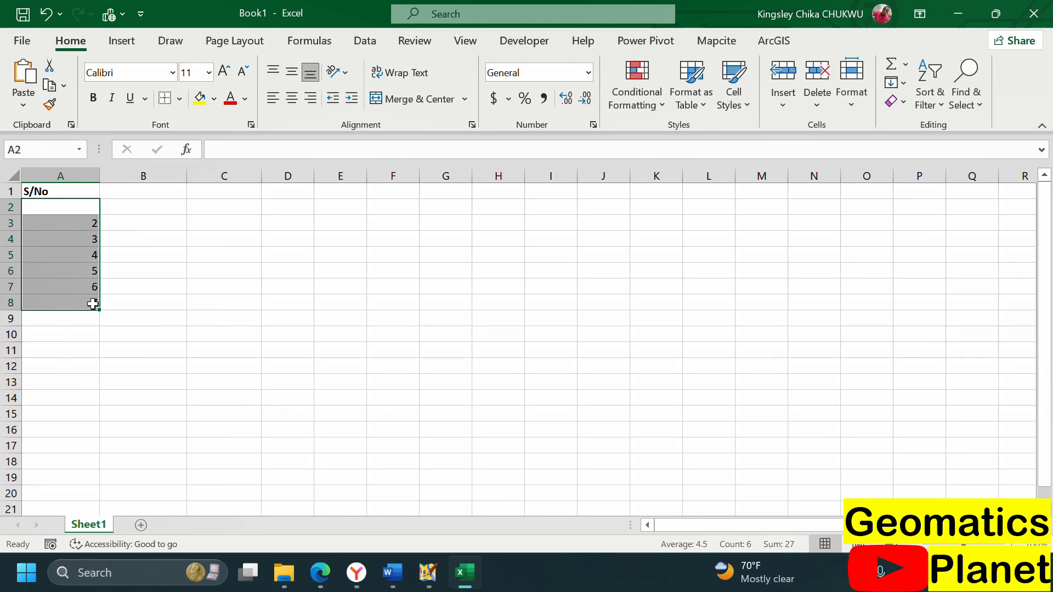
key("Delete")
Try to fill a linear series in columns from the empty cell A2 with a stop value of 50.
left_click_drag(75, 218, 74, 214)
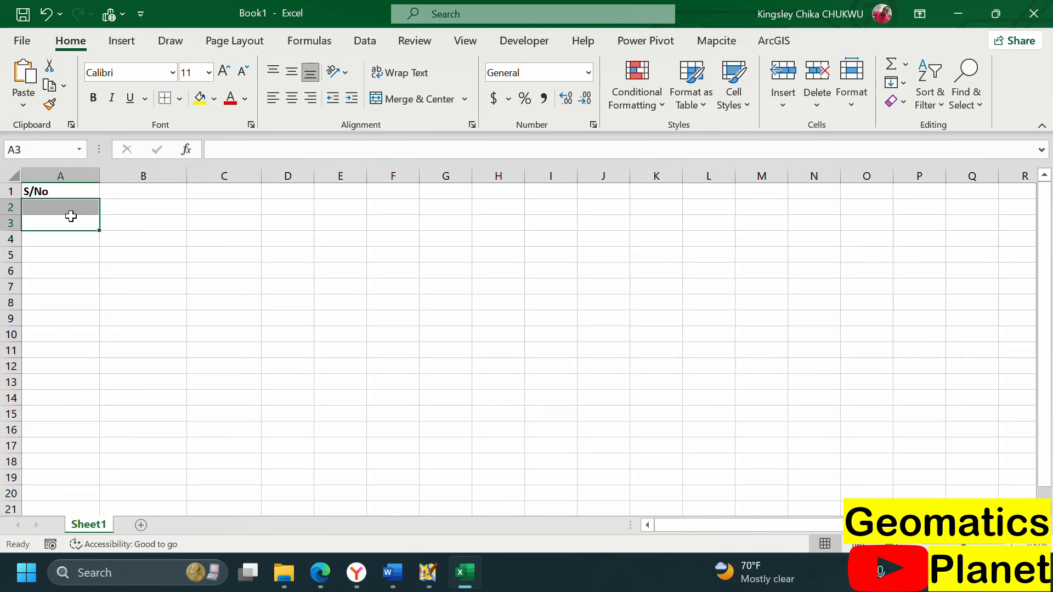
left_click(70, 209)
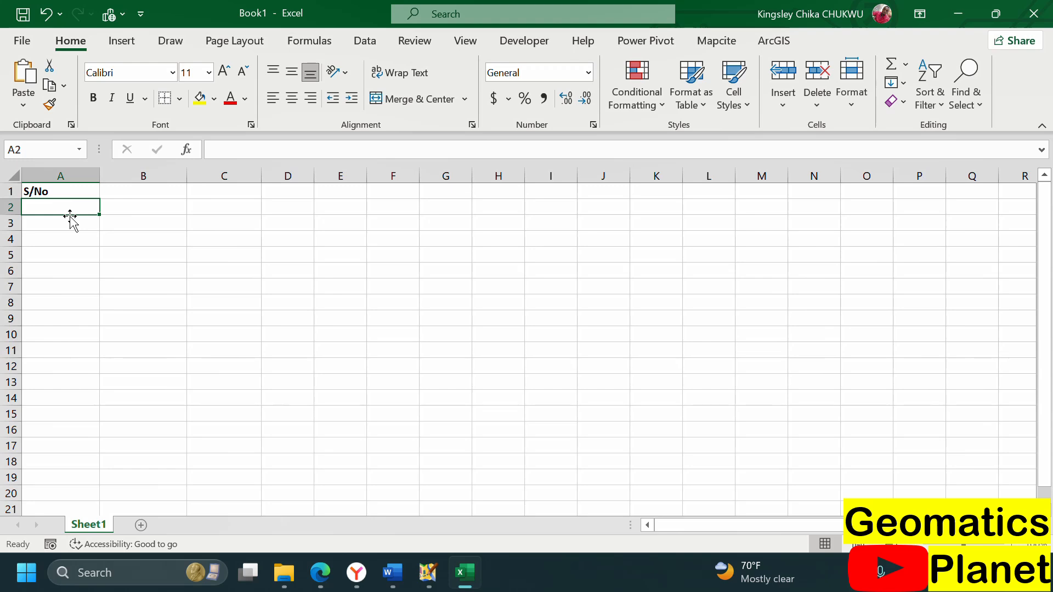
key("alt")
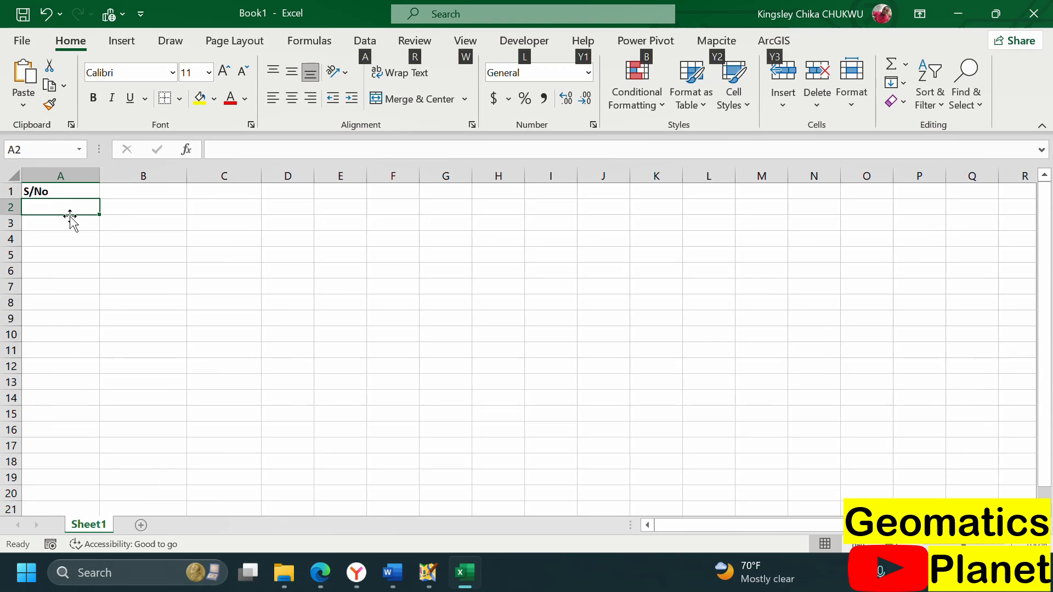
key("h")
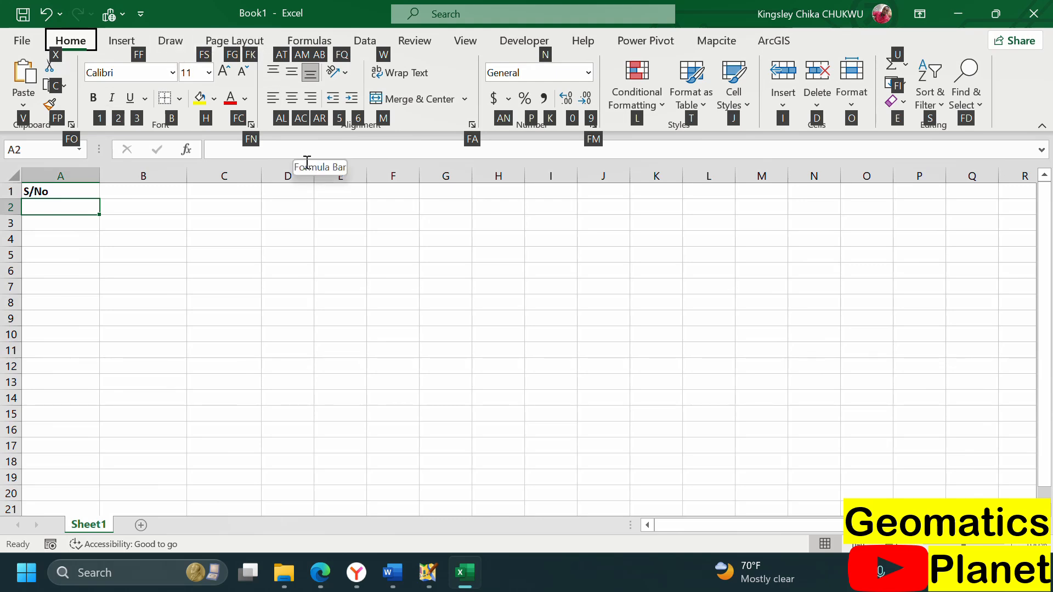
key("f")
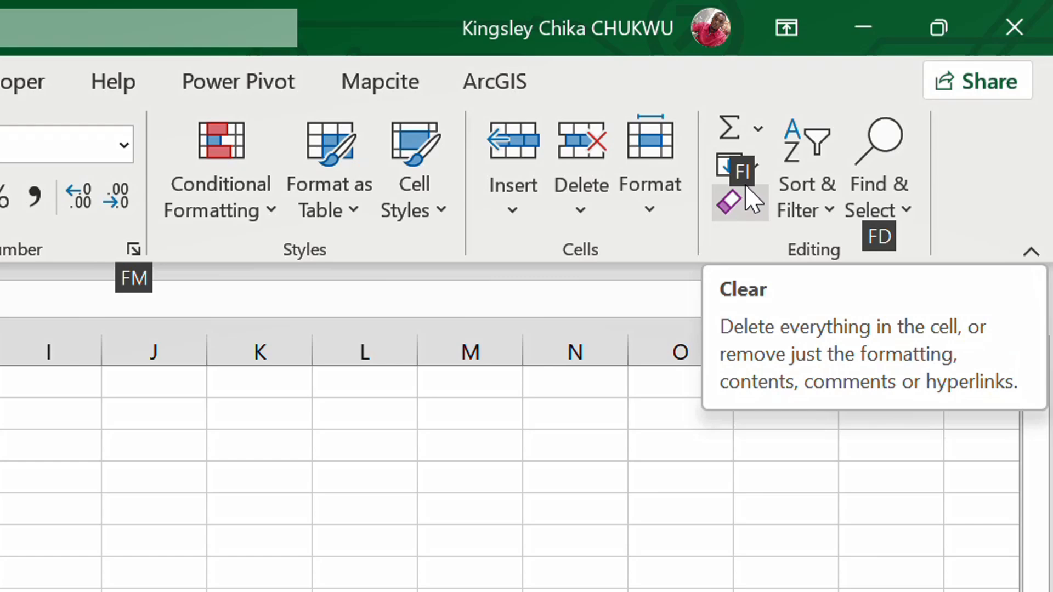
key("i")
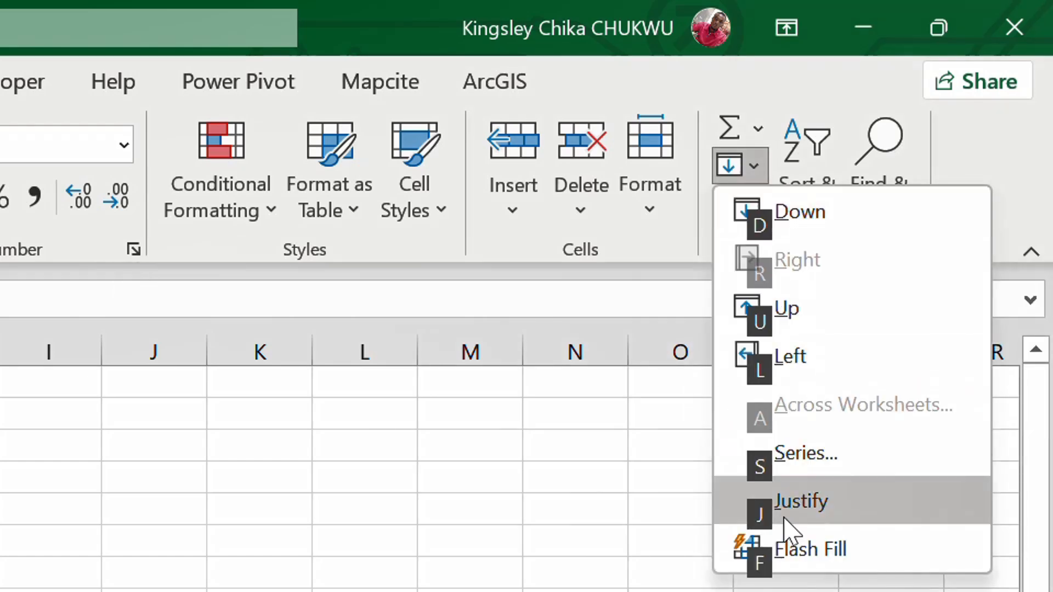
left_click(810, 469)
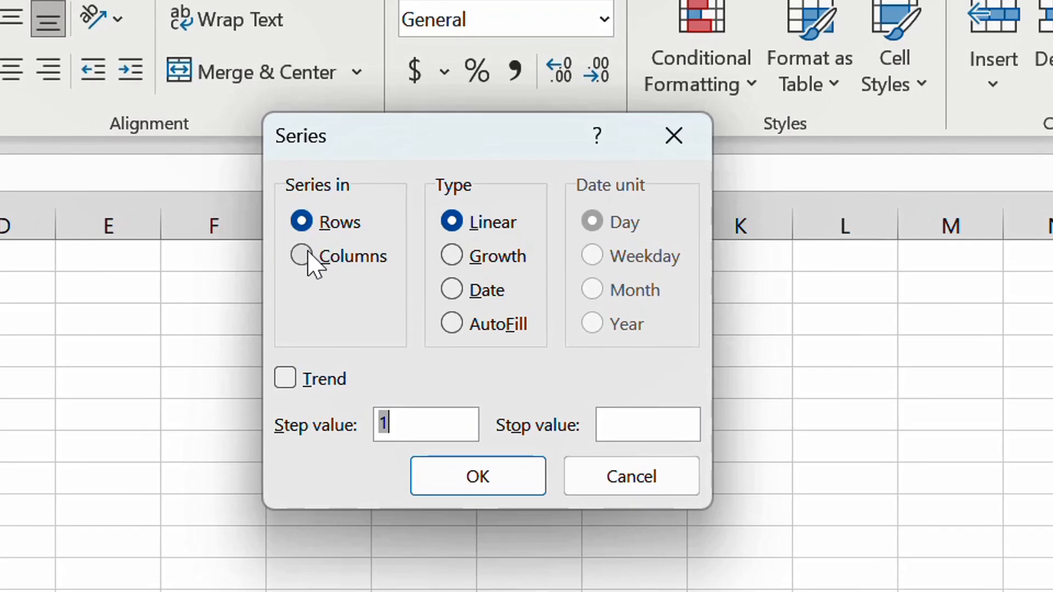
left_click(442, 192)
left_click(609, 431)
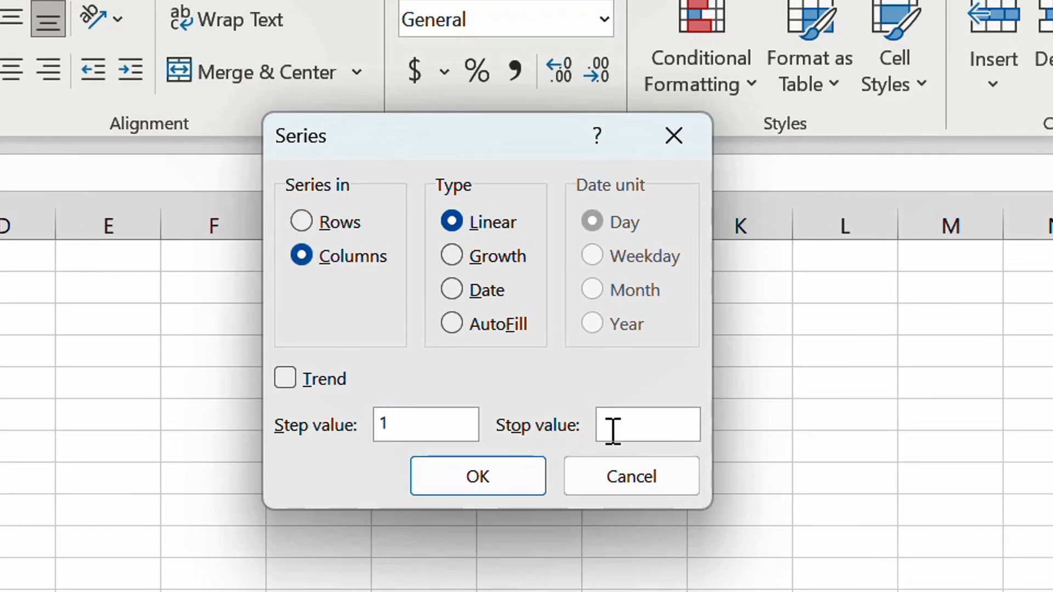
type("50")
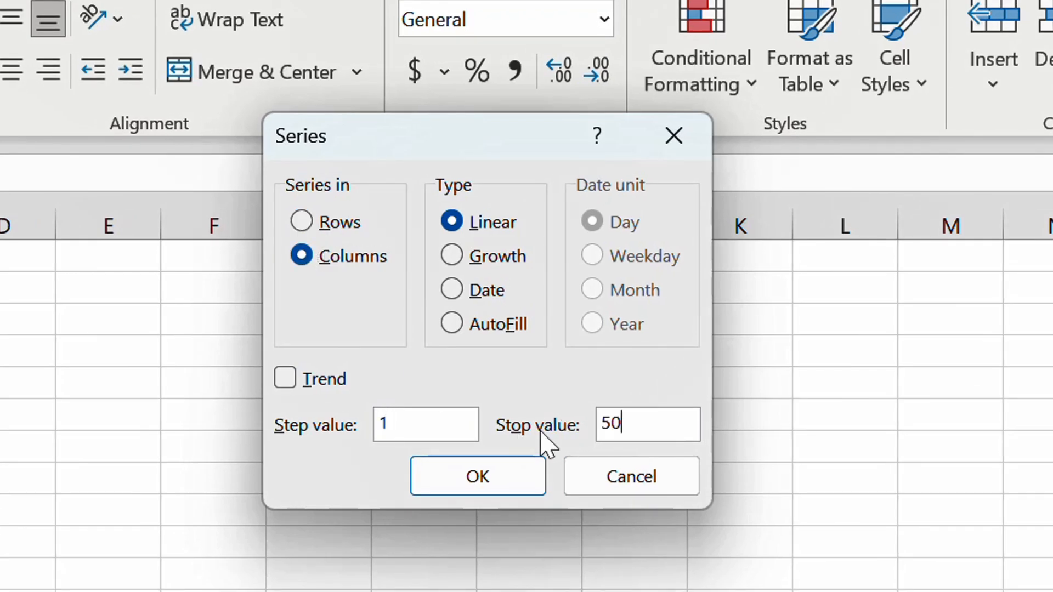
left_click(512, 485)
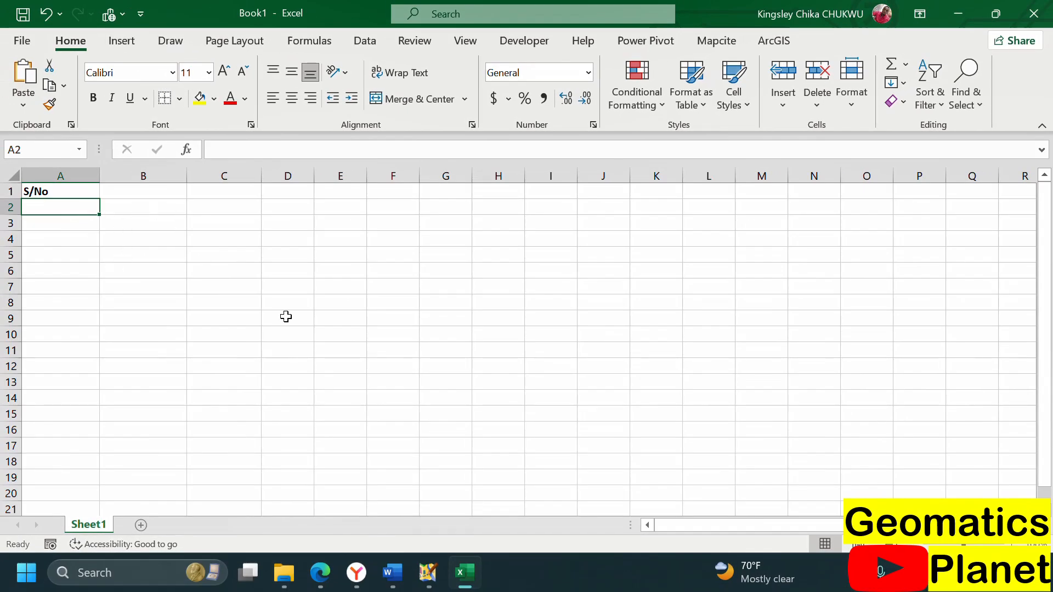
Try the Fill Series command again from the empty cell A2 with a stop value of 34.
left_click(904, 81)
left_click(916, 225)
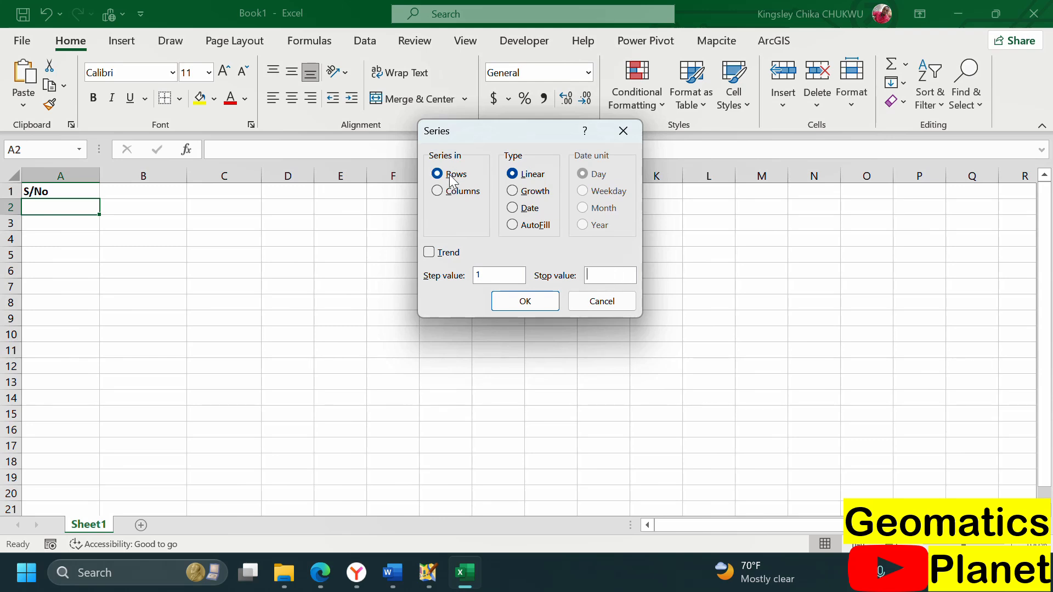
type("34")
left_click(536, 303)
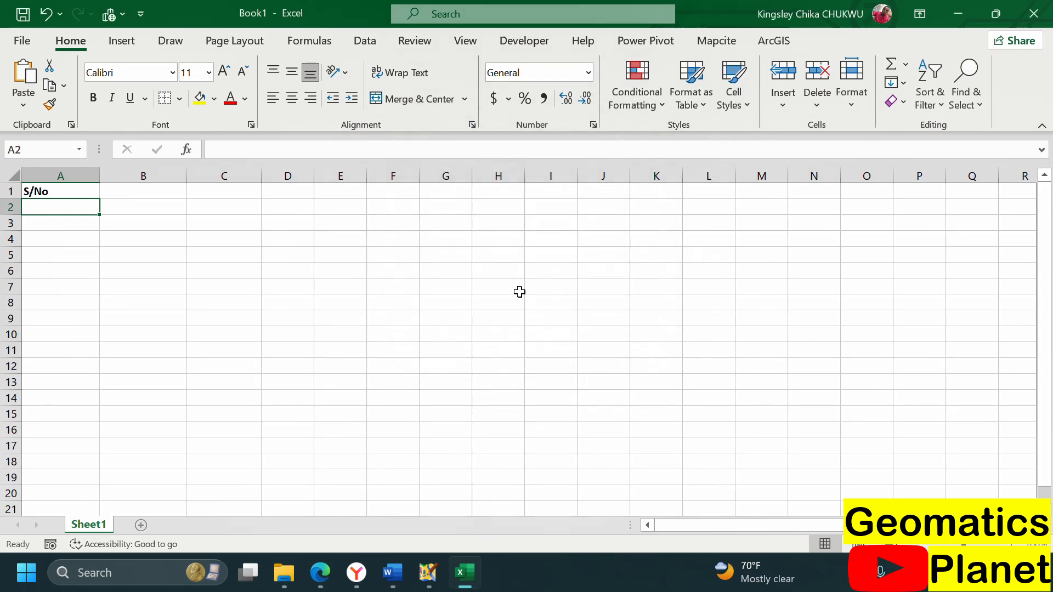
left_click(143, 207)
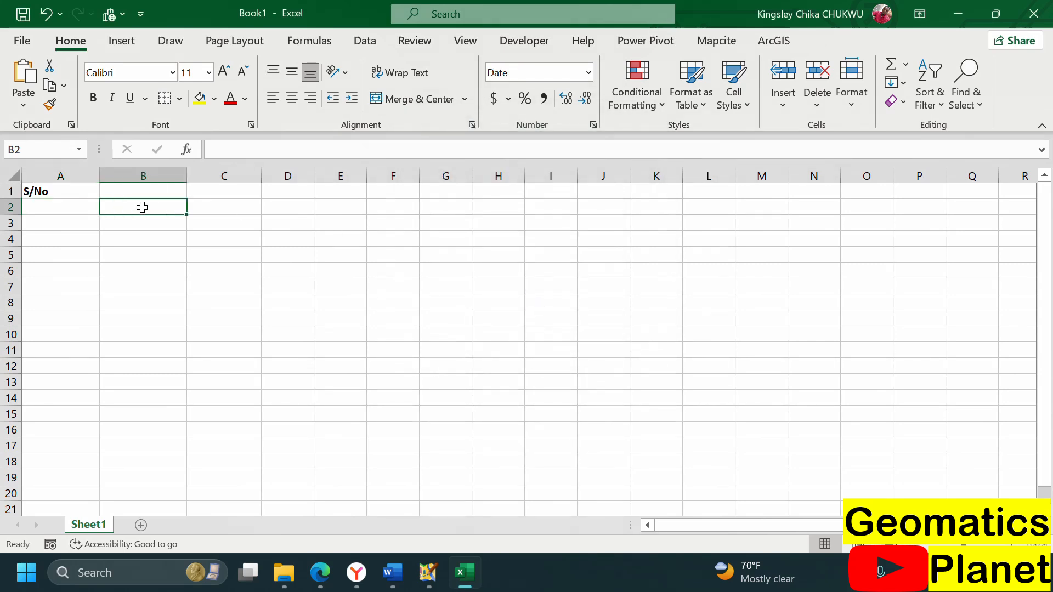
Enter 1 in cell A2 as the starting serial number.
left_click(69, 209)
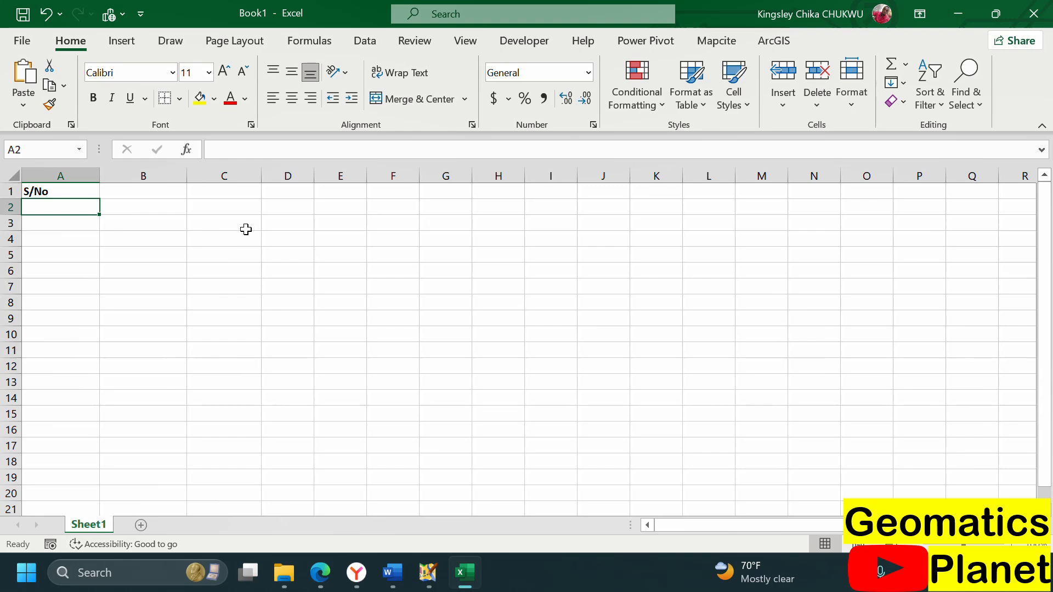
type("1")
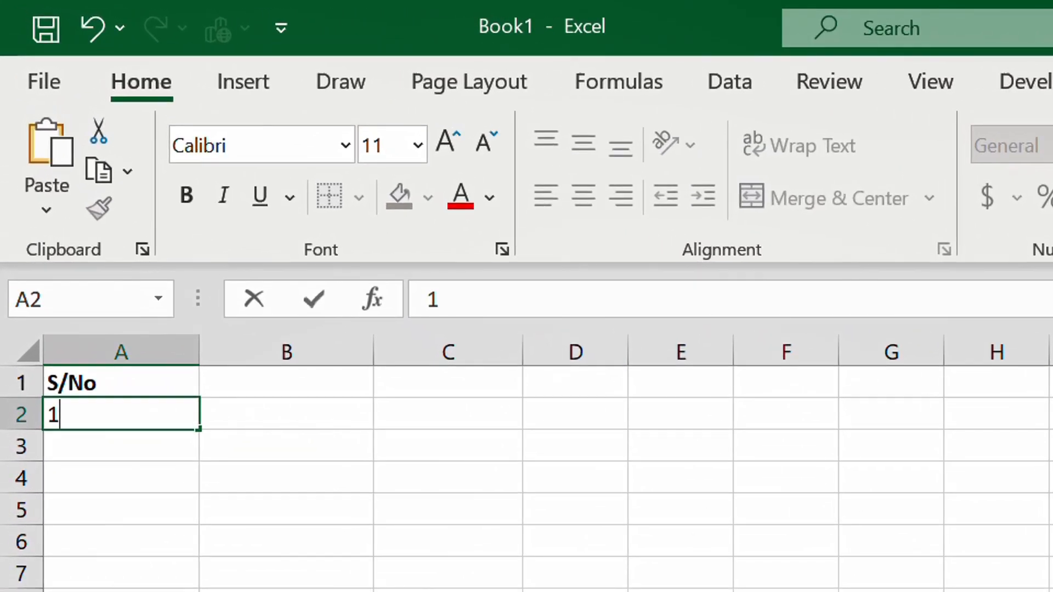
left_click(598, 436)
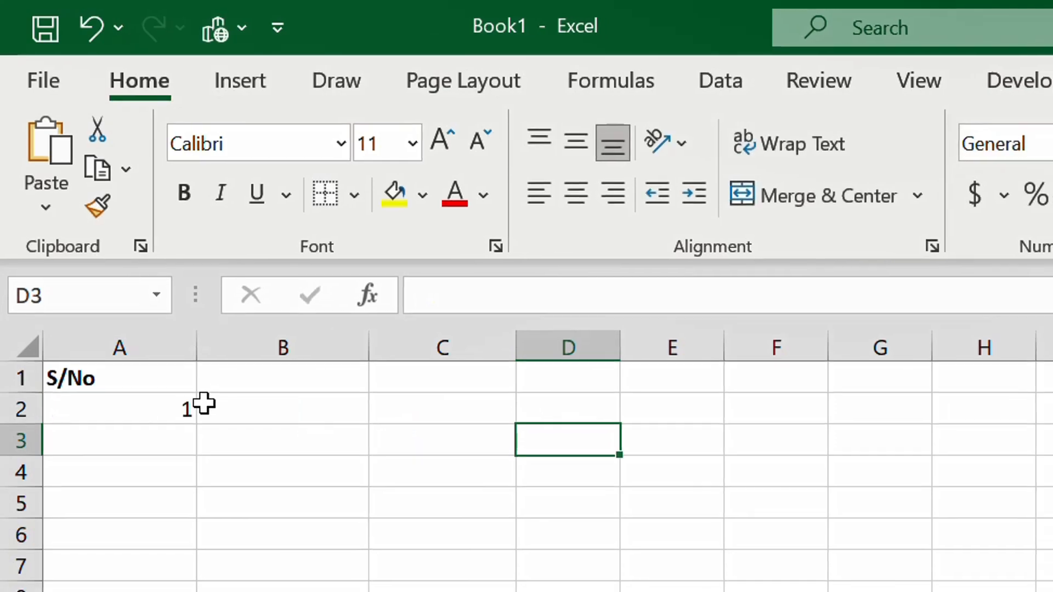
Fill a linear series in columns from cell A2 with step value 1 and stop value 23, and undo the fill.
left_click(181, 414)
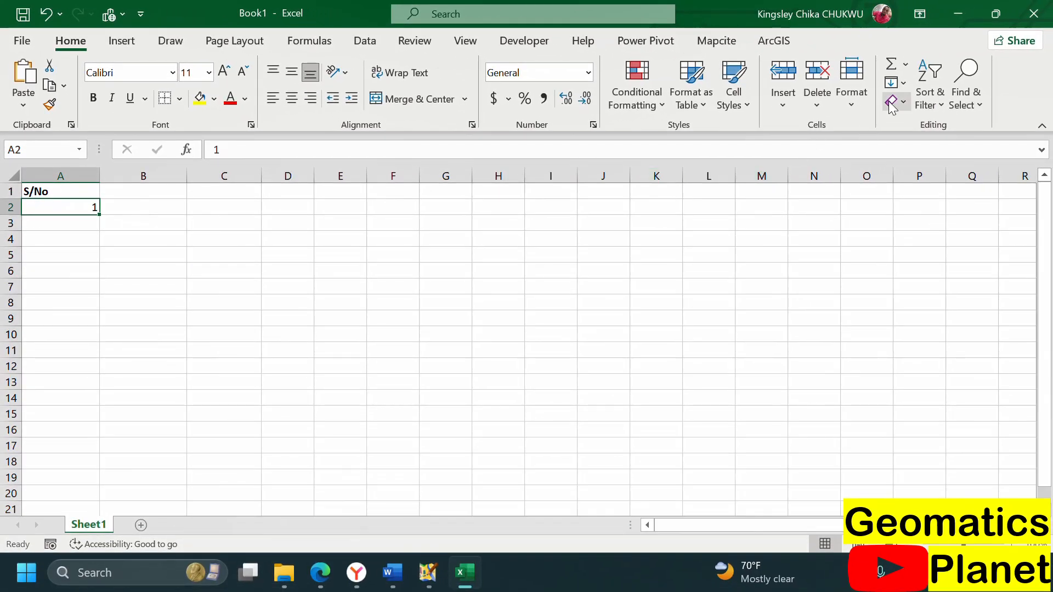
left_click(902, 84)
left_click(905, 226)
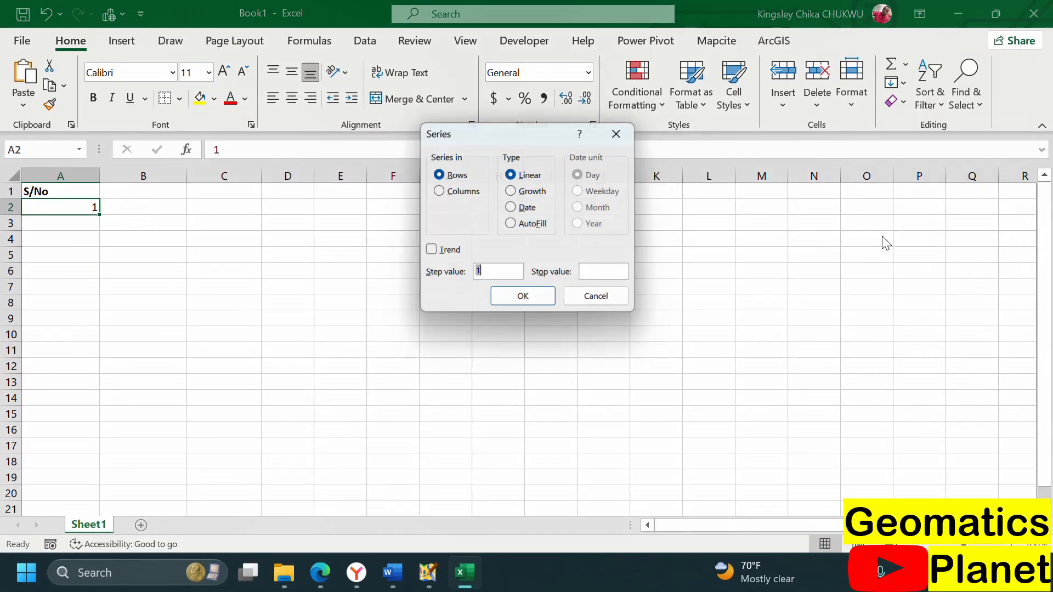
left_click(461, 193)
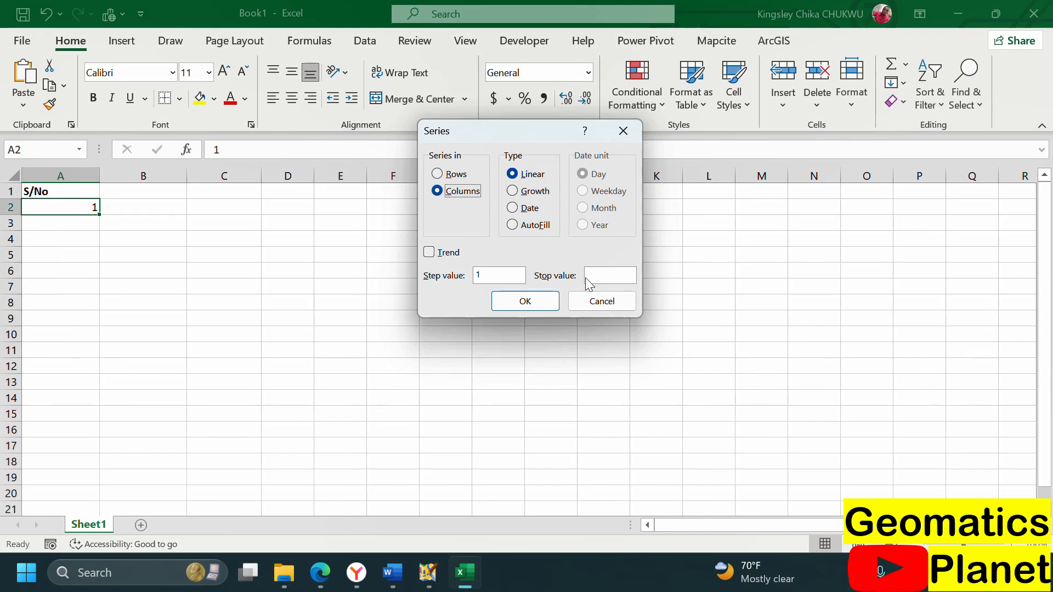
left_click(593, 276)
type("23")
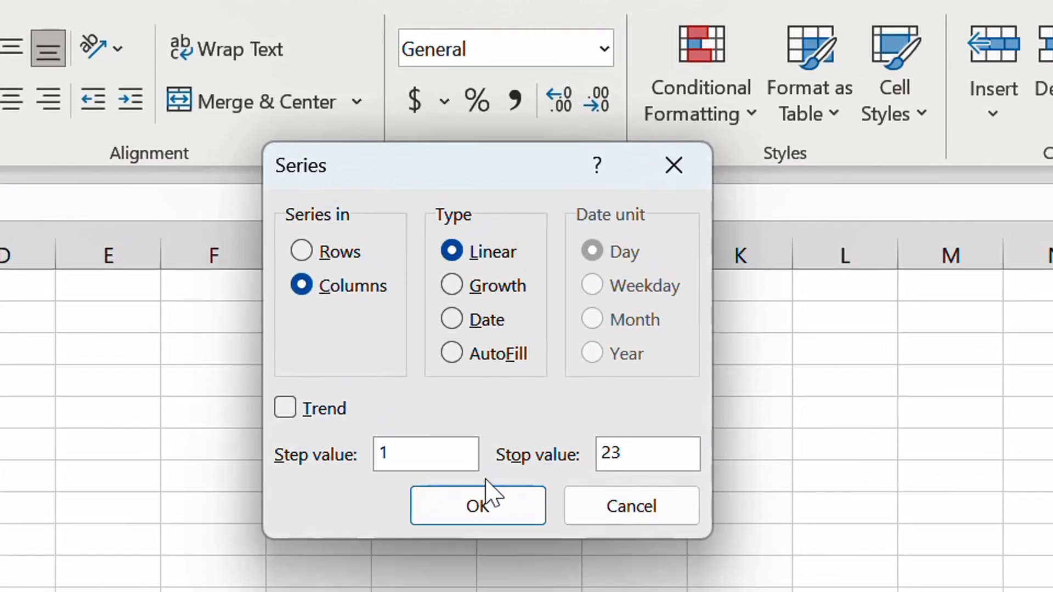
left_click(458, 506)
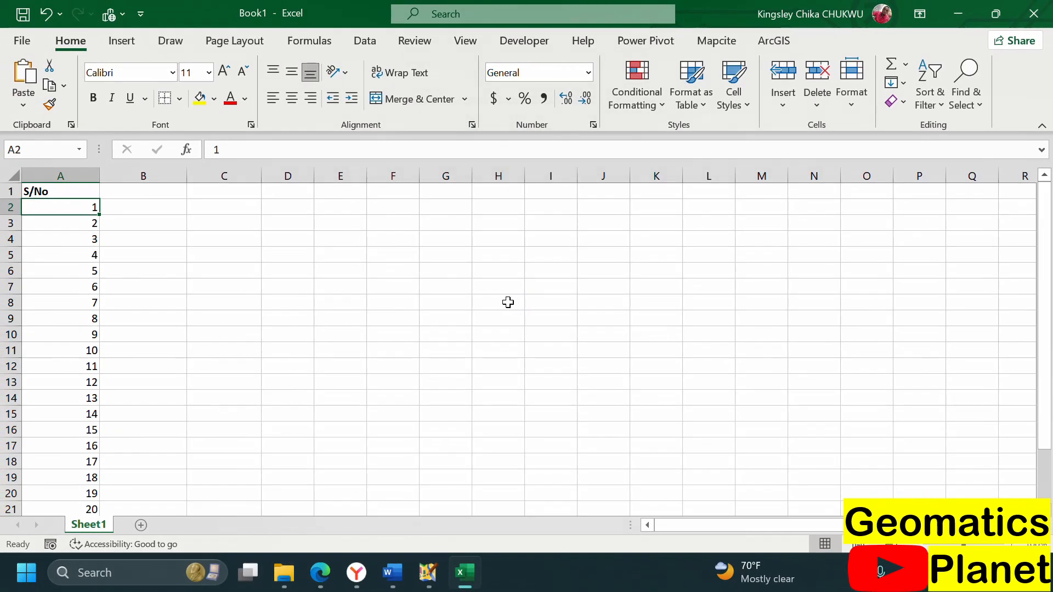
scroll(91, 340, "down", 4)
scroll(90, 340, "up", 4)
key("ctrl+z")
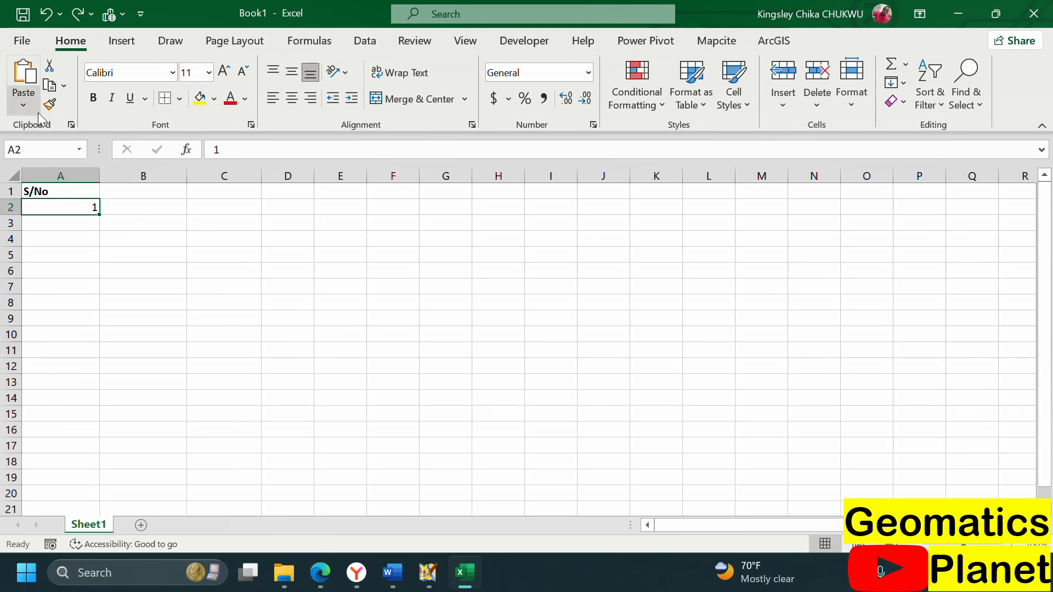
Fill a linear series in rows from cell A2 with step value 1, numbering the cells across row 2.
key("alt")
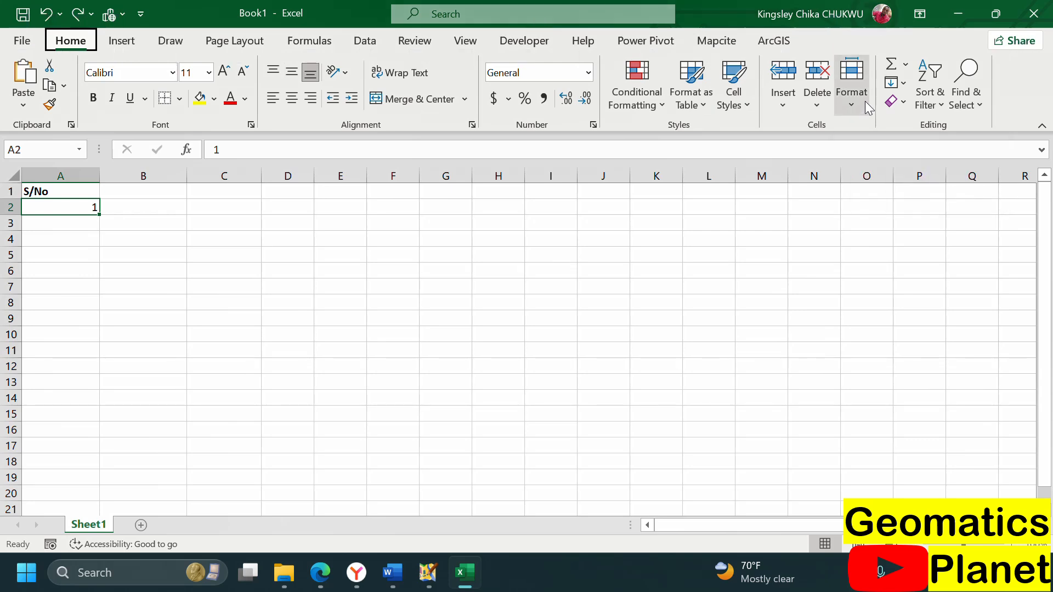
key("h")
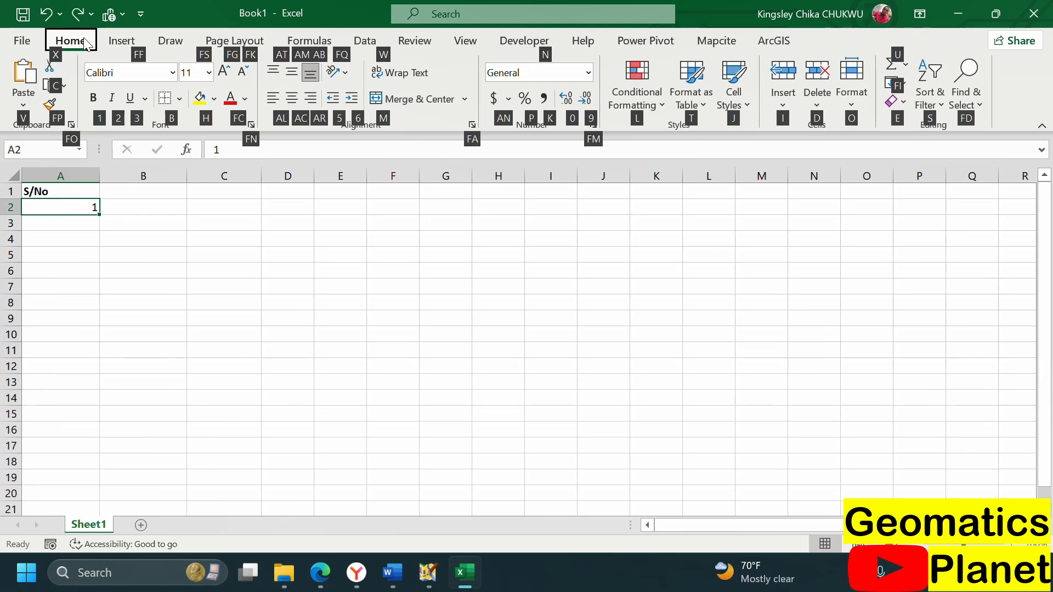
key("f")
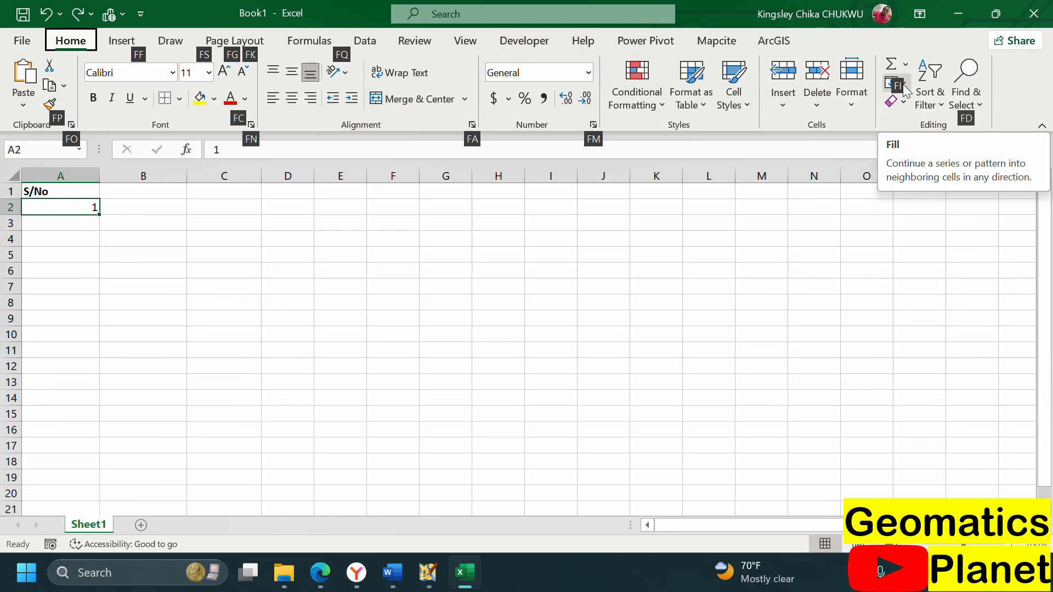
key("i")
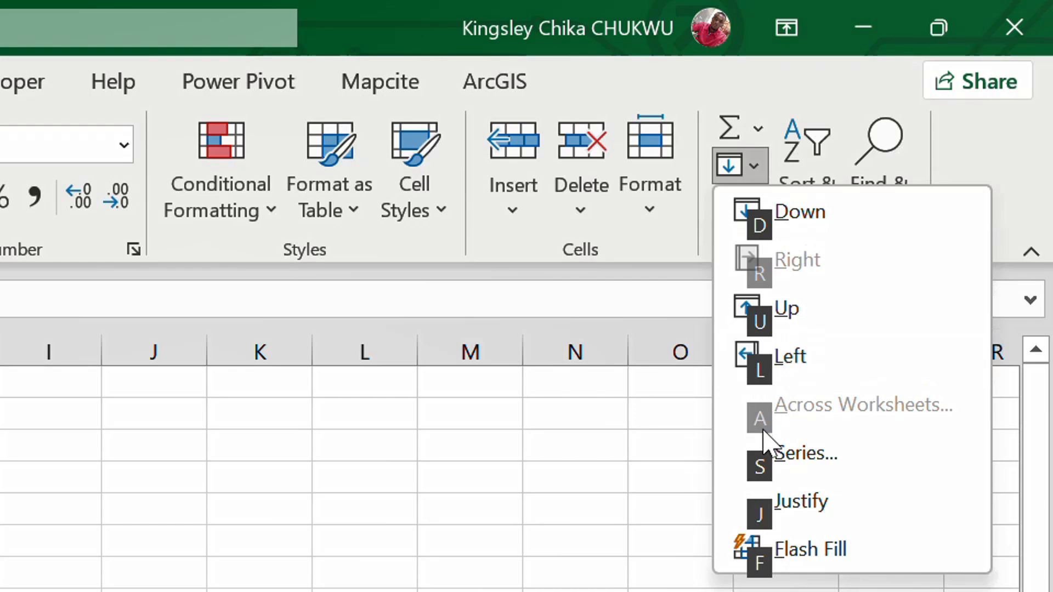
left_click(794, 469)
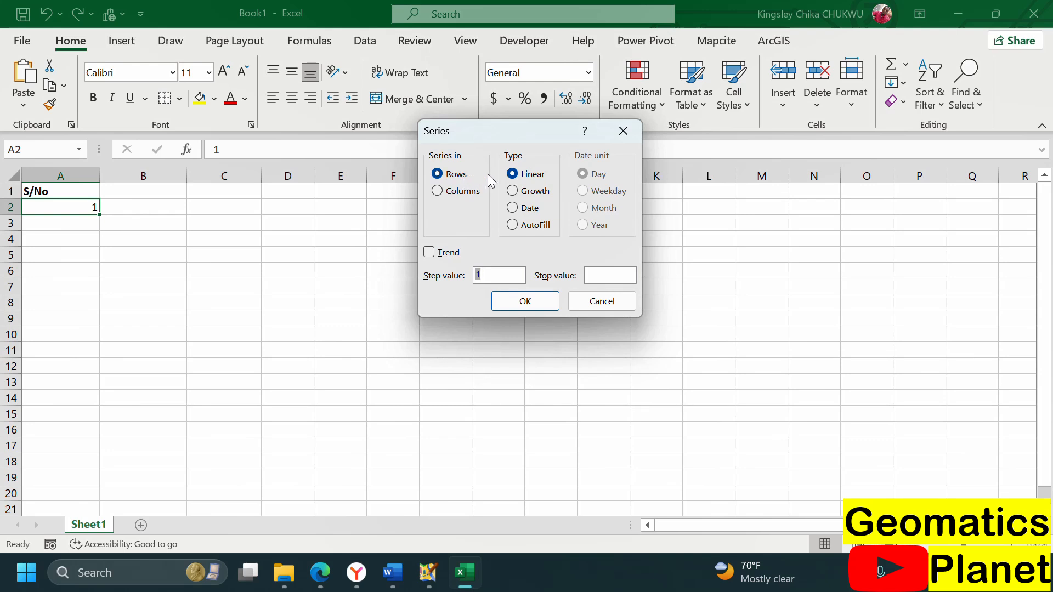
left_click(592, 272)
type("20")
left_click(536, 301)
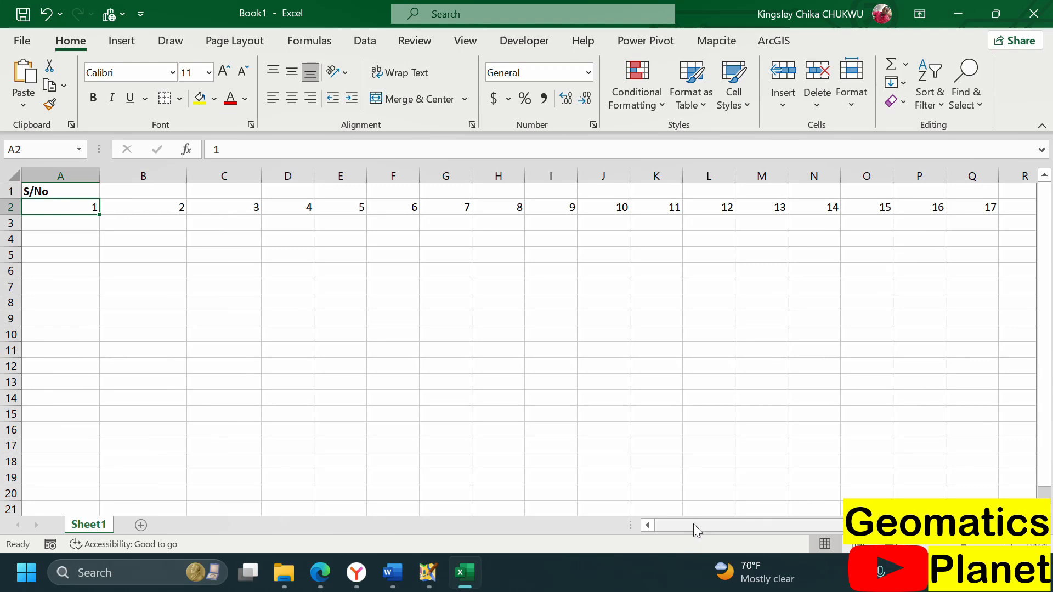
left_click_drag(694, 524, 808, 516)
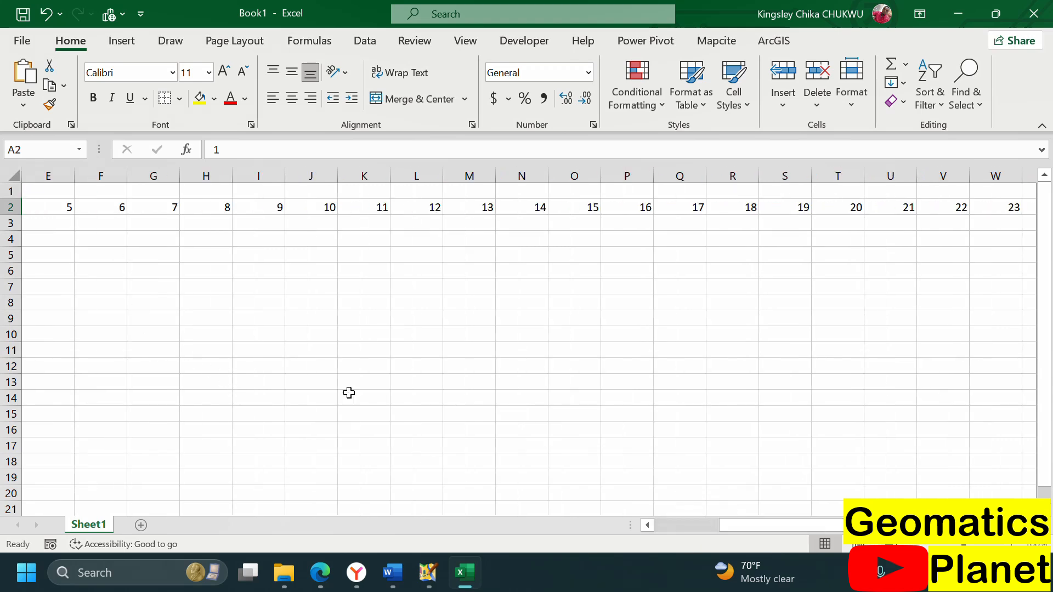
left_click_drag(724, 527, 118, 277)
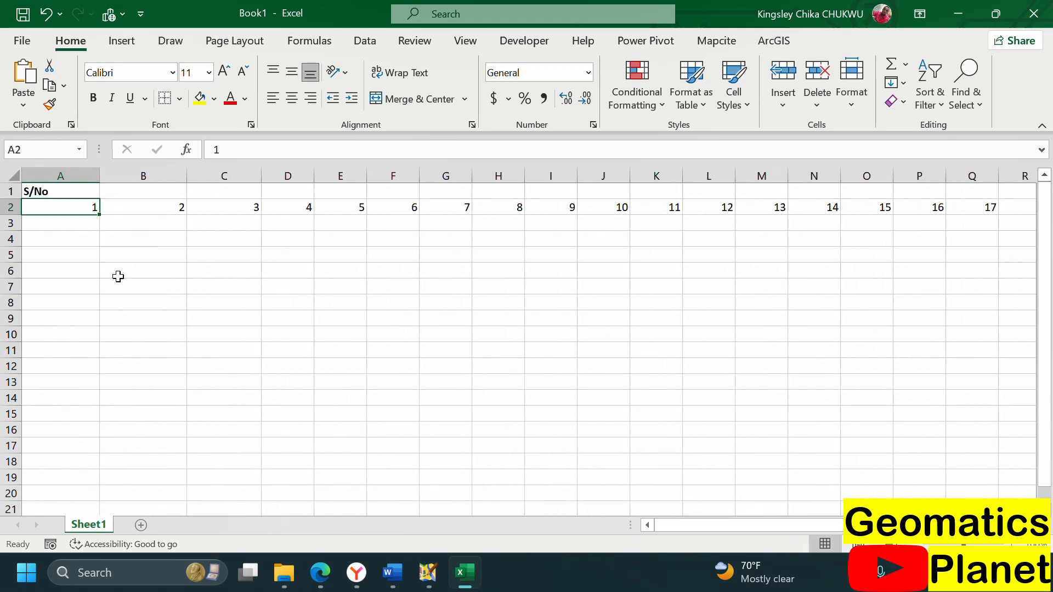
Enter 1 in cell B5 as the starting number of another series and reselect that cell.
left_click(113, 252)
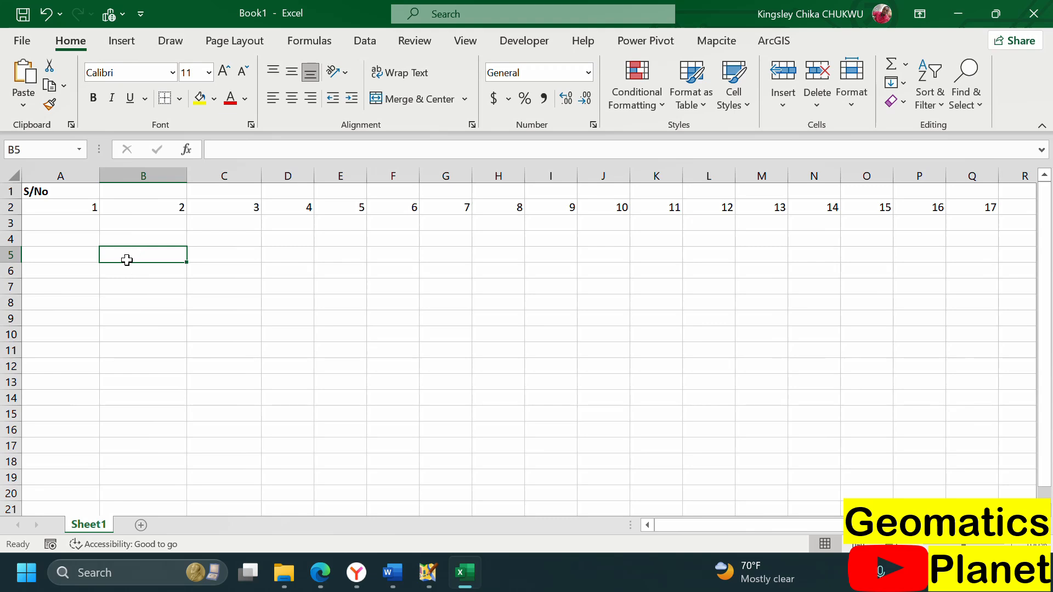
type("1")
left_click_drag(171, 297, 165, 287)
left_click(157, 252)
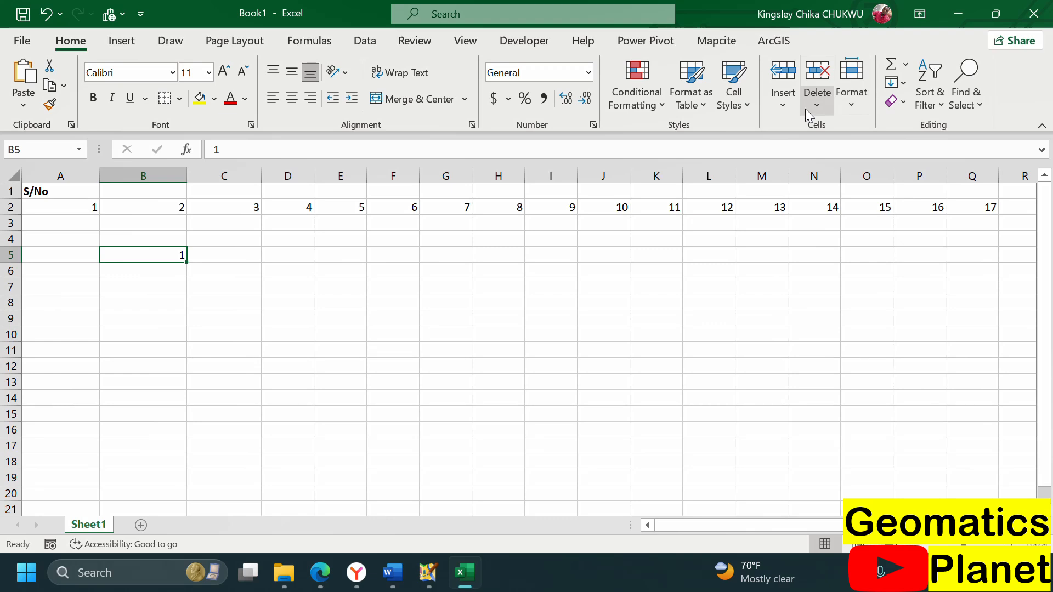
Fill a linear series in columns from cell B5 with step value 1 and stop value 100.
left_click(902, 83)
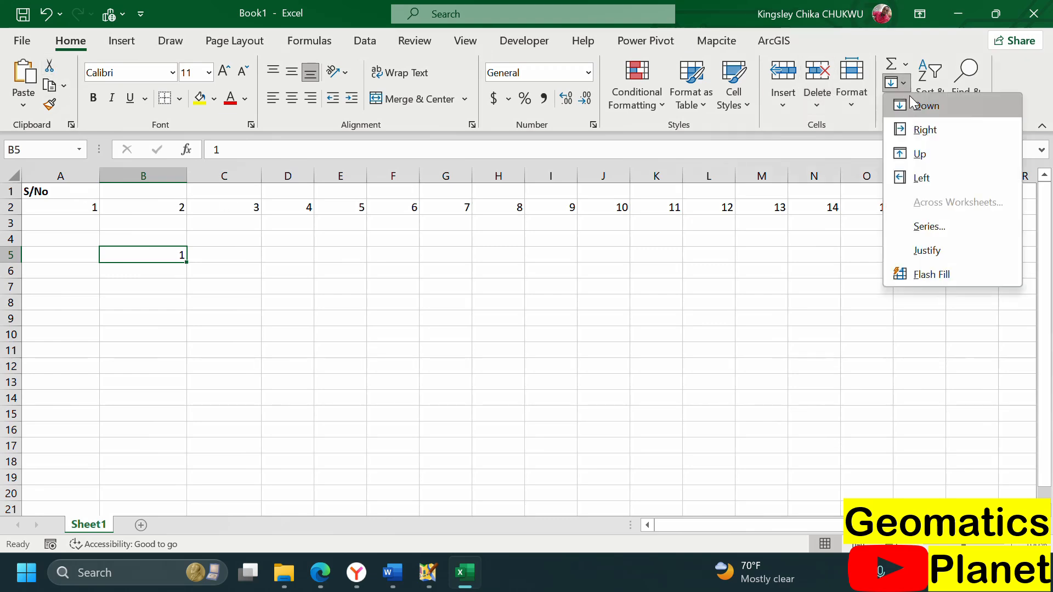
left_click(927, 226)
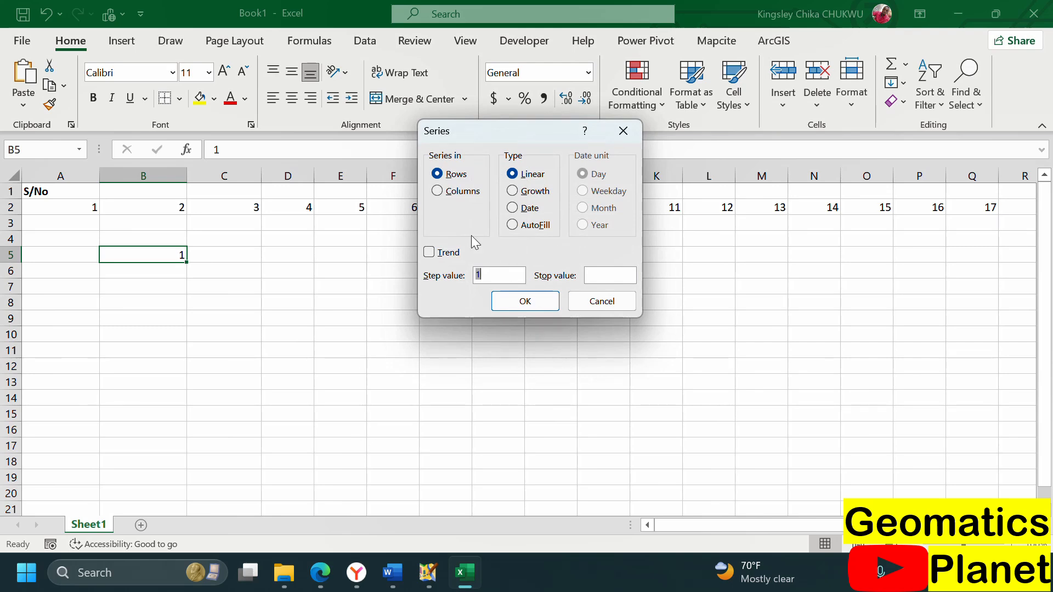
left_click(461, 191)
left_click(592, 272)
type("100")
left_click(534, 302)
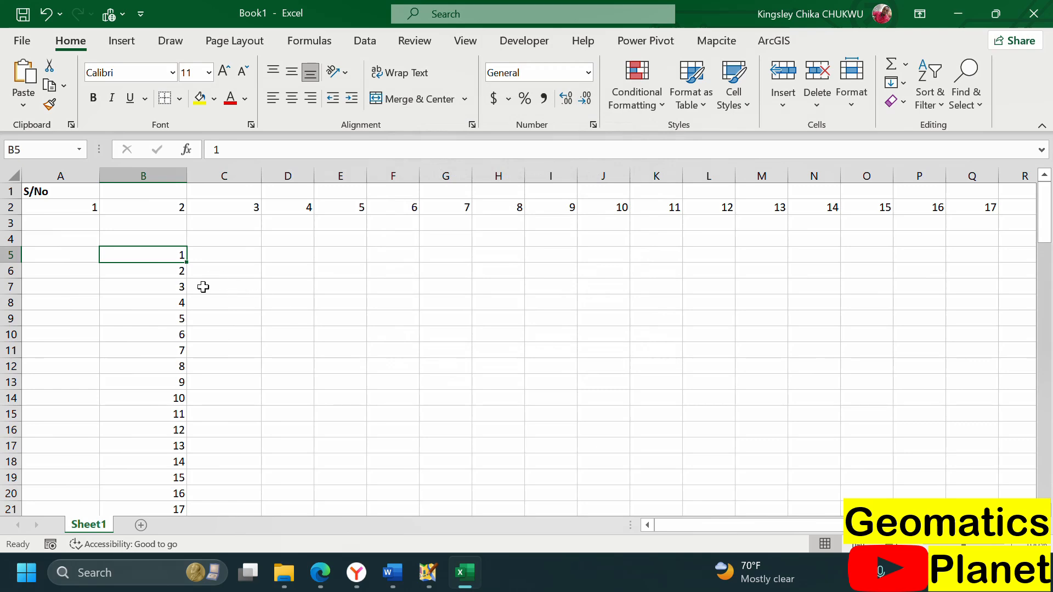
scroll(203, 286, "down", 20)
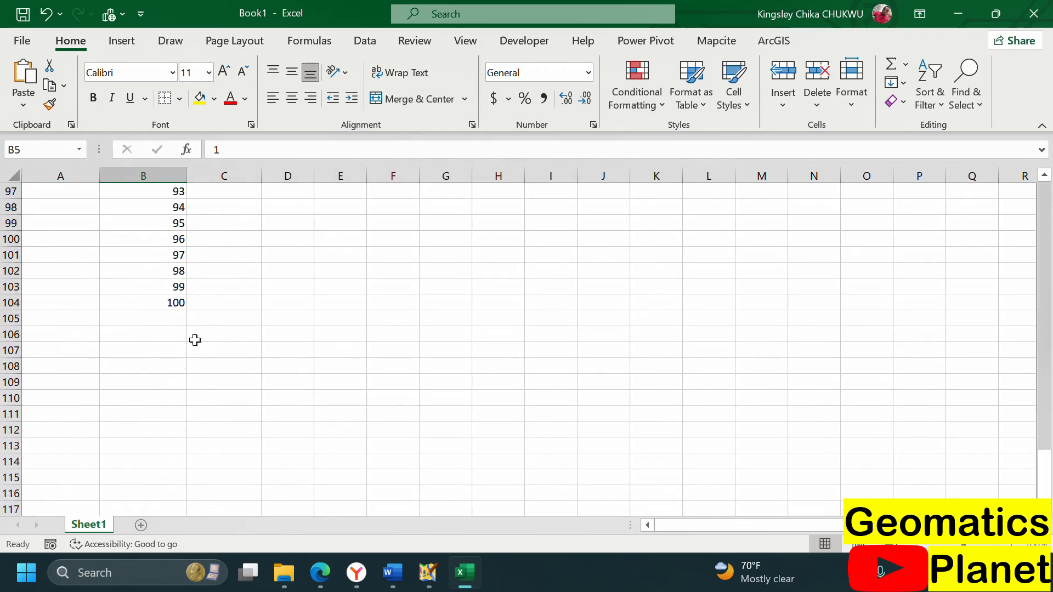
scroll(223, 311, "up", 20)
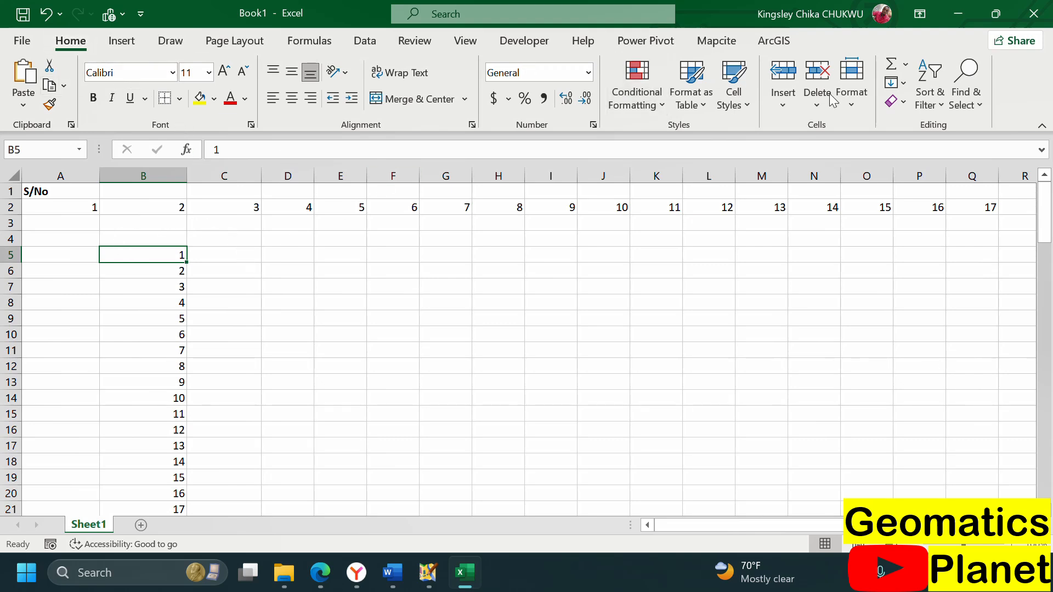
Fill the series in columns from cell B5 again, with step value 1 and stop value 1000.
left_click(905, 83)
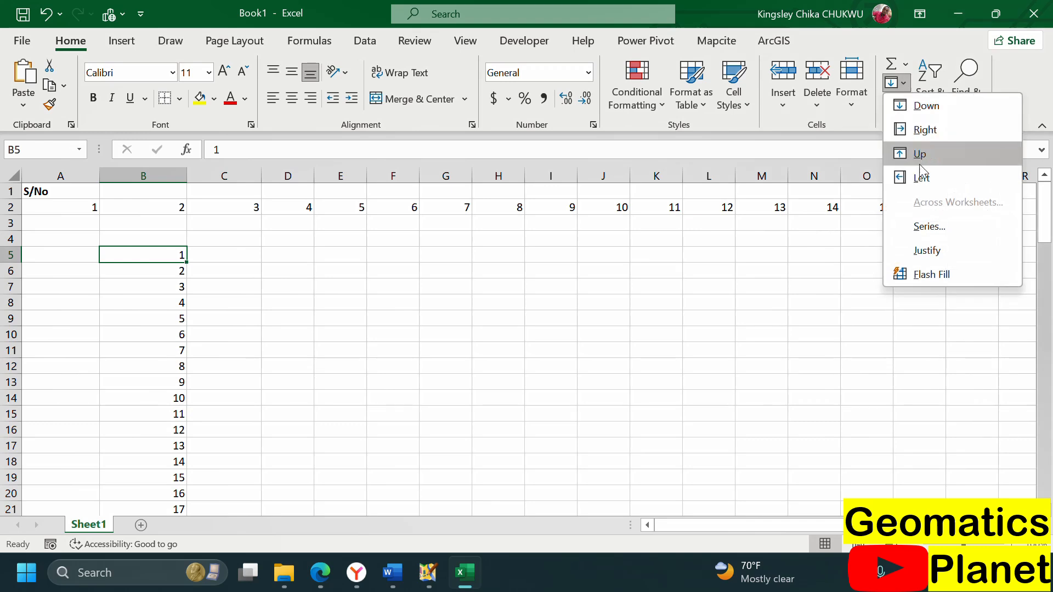
left_click(929, 226)
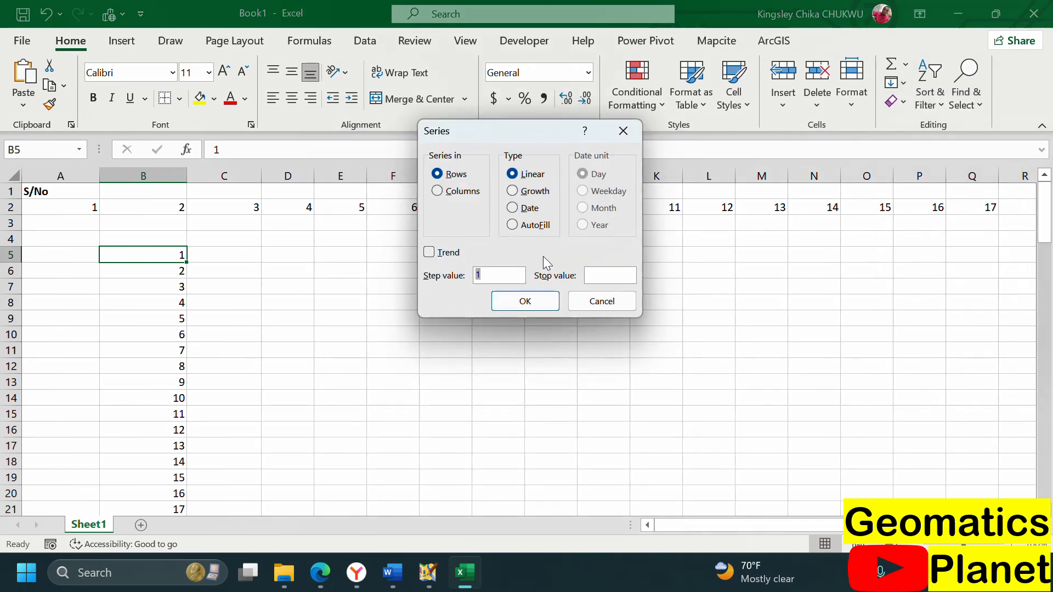
left_click(468, 193)
left_click(596, 273)
type("1000")
left_click(525, 301)
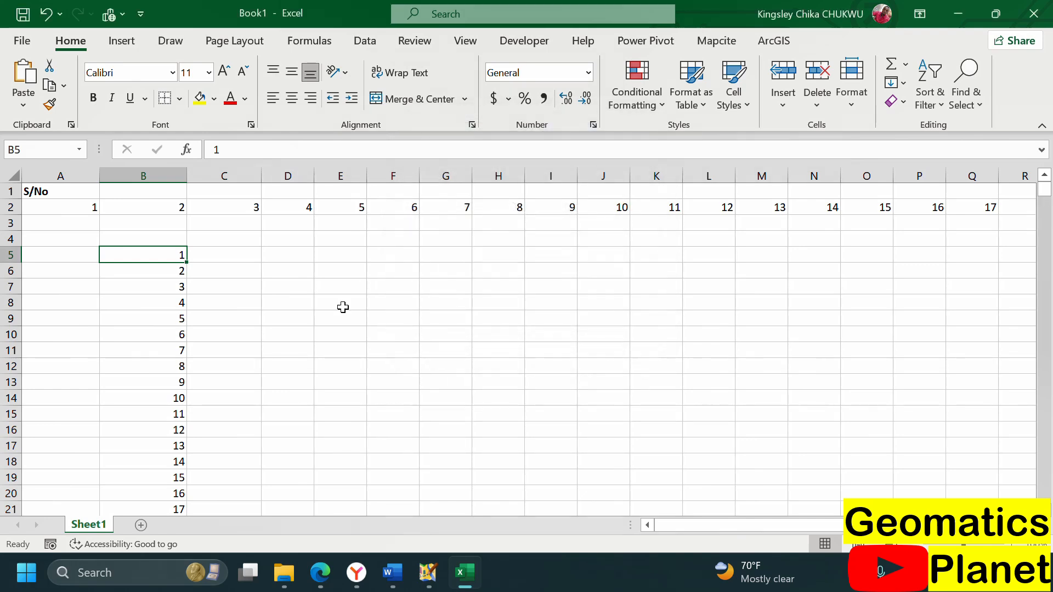
Examine the filled numbers in column B down to the end of the series and return to the first row.
scroll(235, 288, "down", 20)
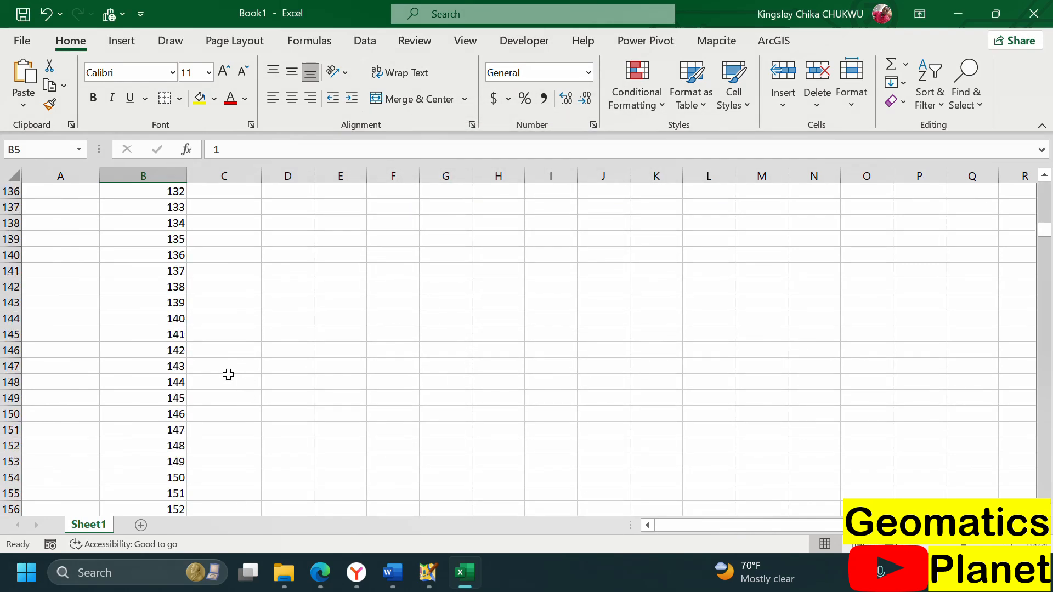
scroll(184, 351, "down", 20)
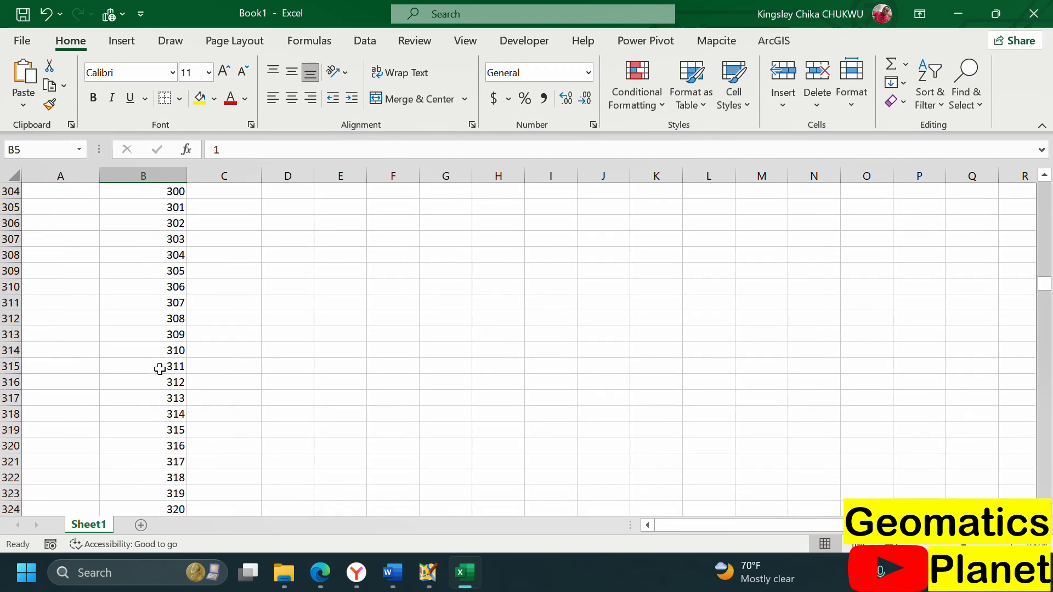
scroll(170, 356, "down", 20)
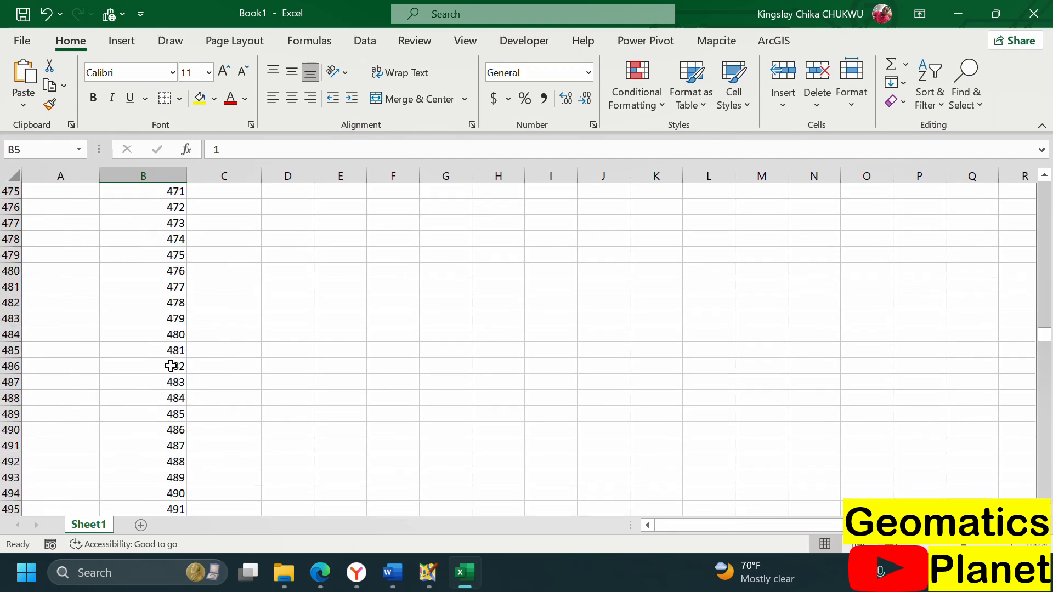
scroll(172, 366, "down", 20)
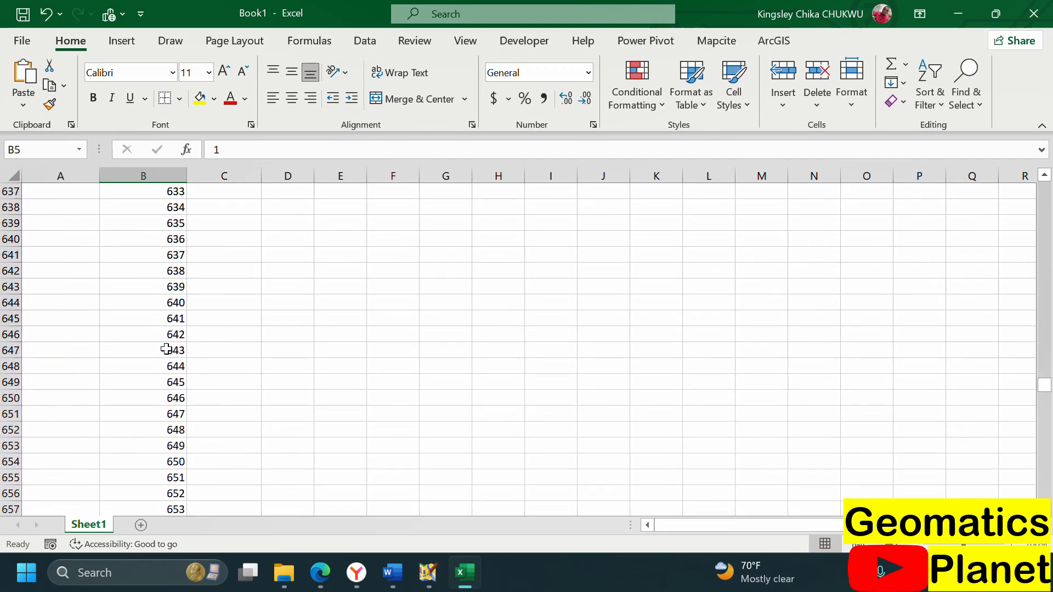
scroll(169, 334, "down", 14)
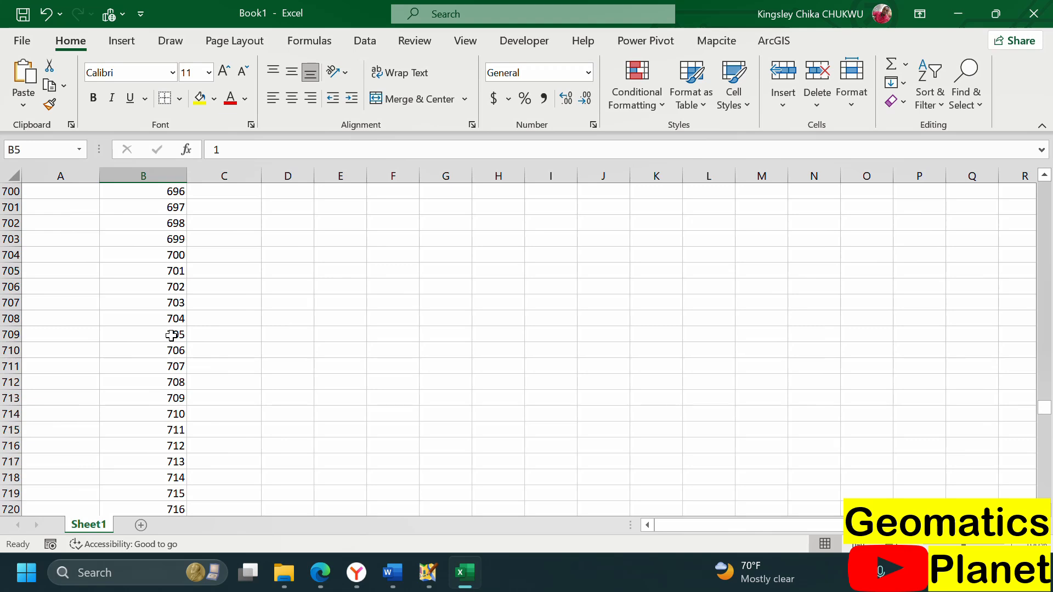
scroll(171, 335, "down", 1)
scroll(172, 334, "down", 20)
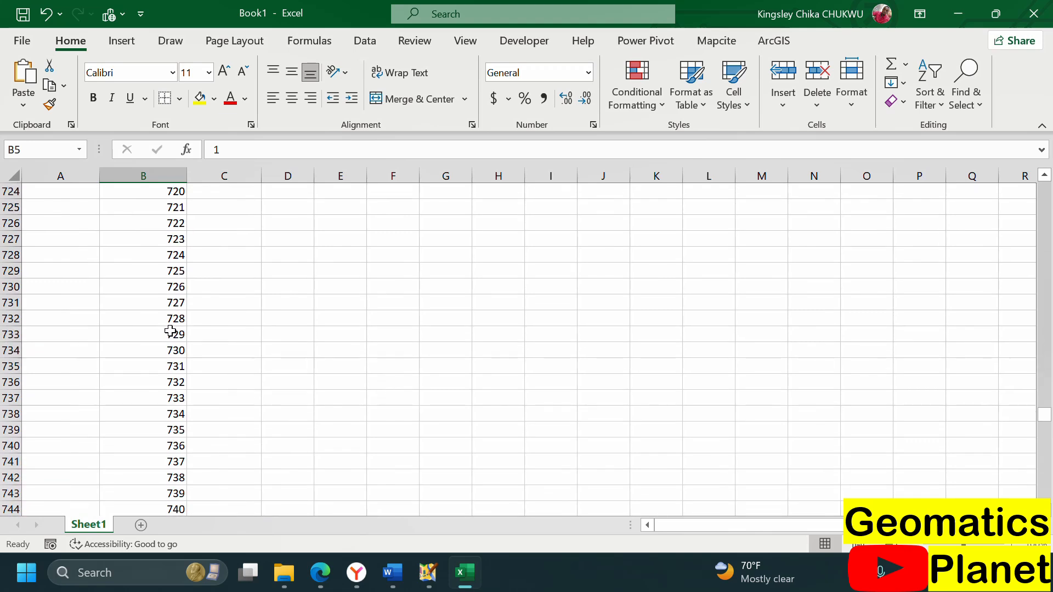
scroll(170, 334, "down", 20)
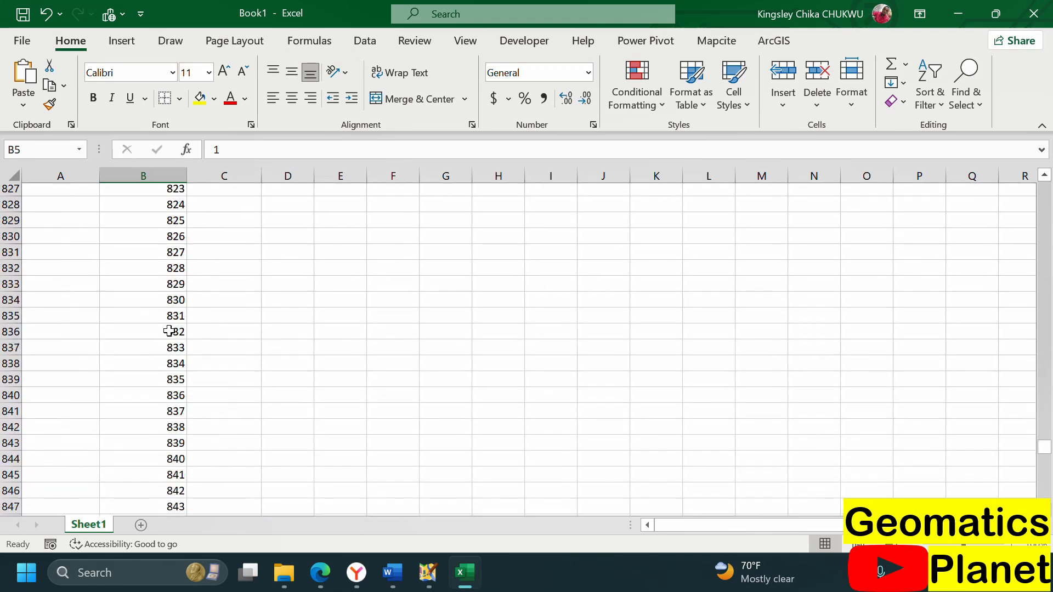
scroll(170, 340, "down", 20)
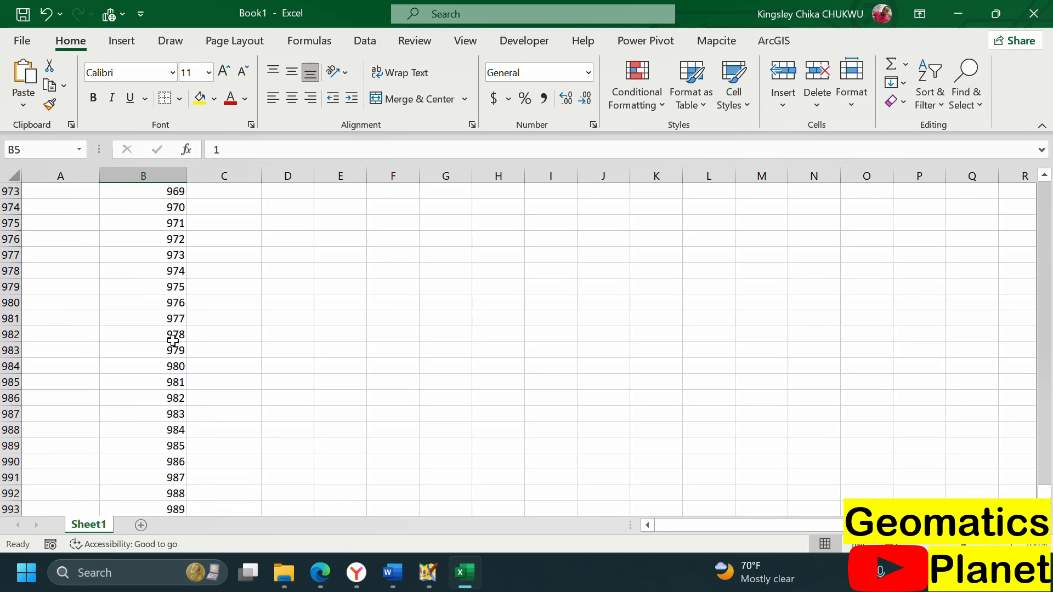
scroll(172, 335, "up", 4)
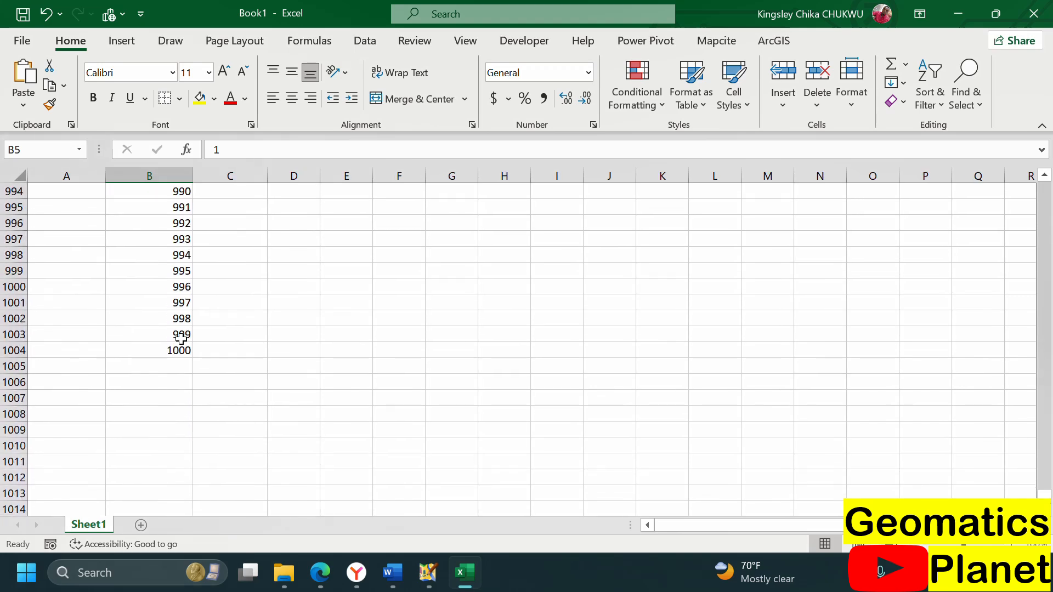
scroll(341, 336, "up", 7)
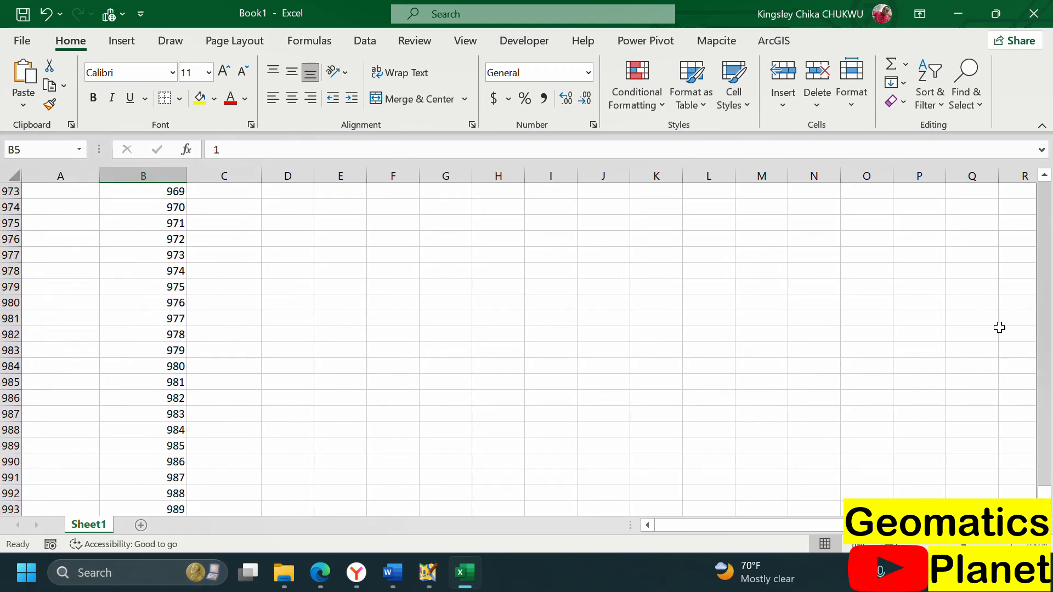
left_click_drag(1047, 491, 1045, 190)
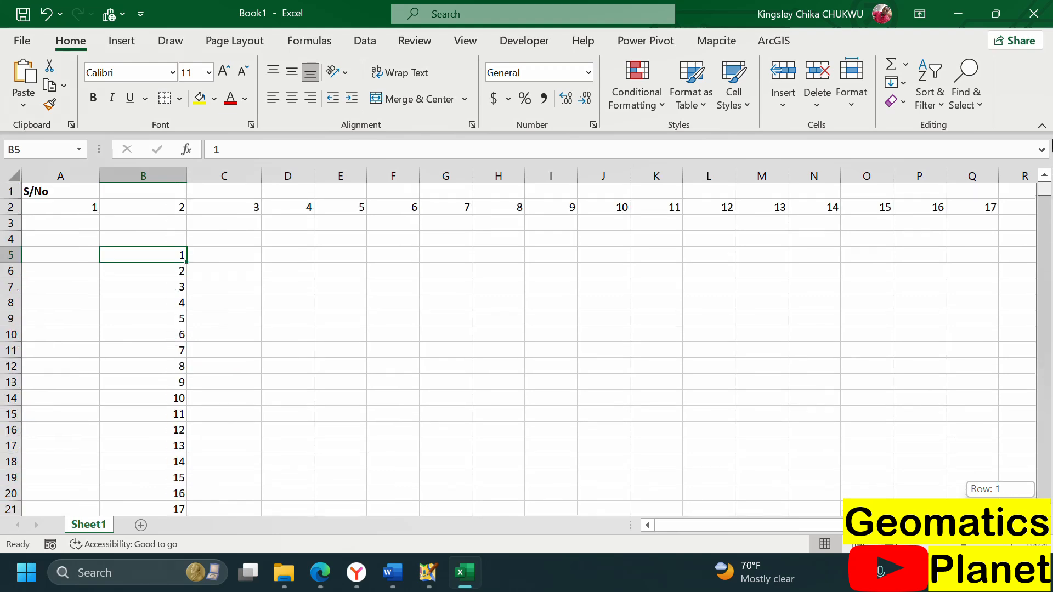